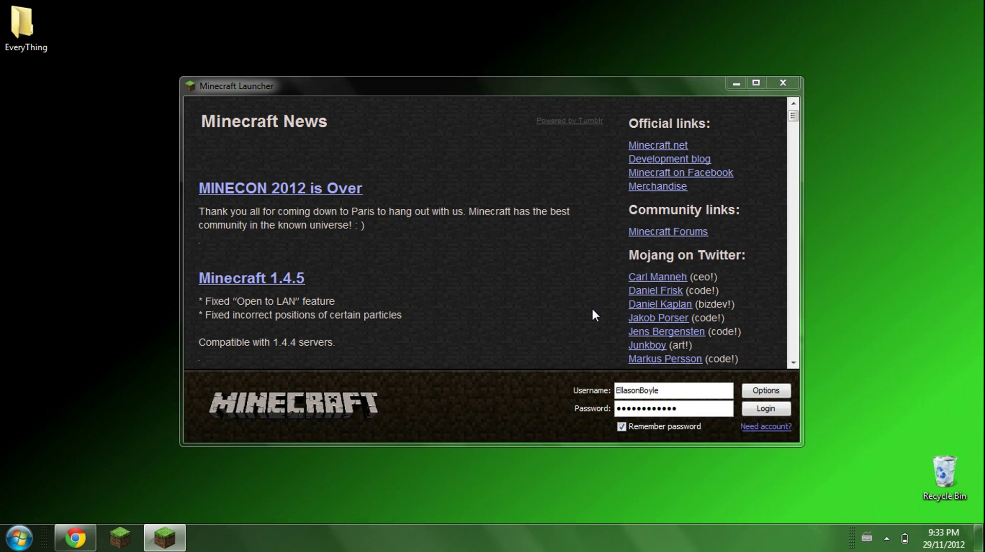
Force a game update in the launcher options, then log in with the saved account to start the Minecraft update
click(764, 391)
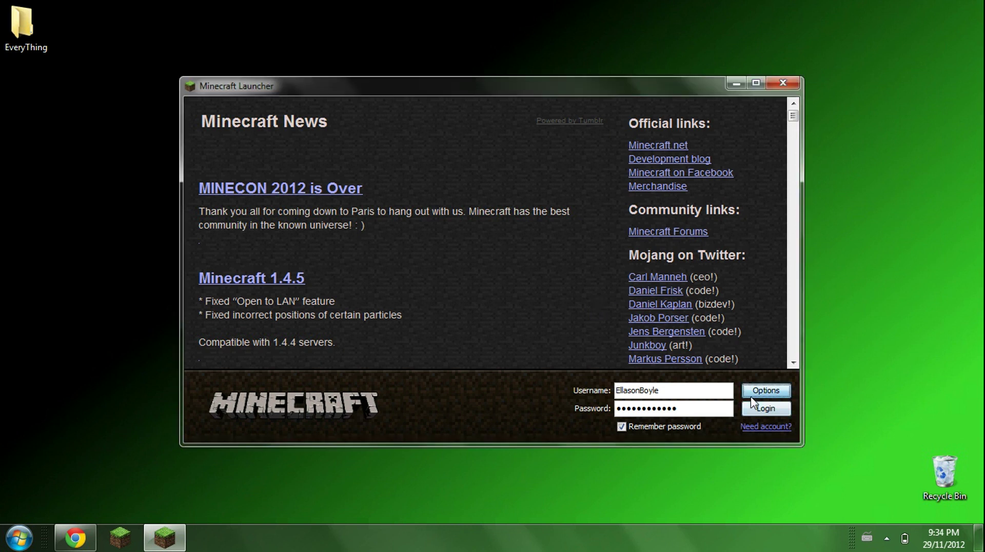
click(583, 259)
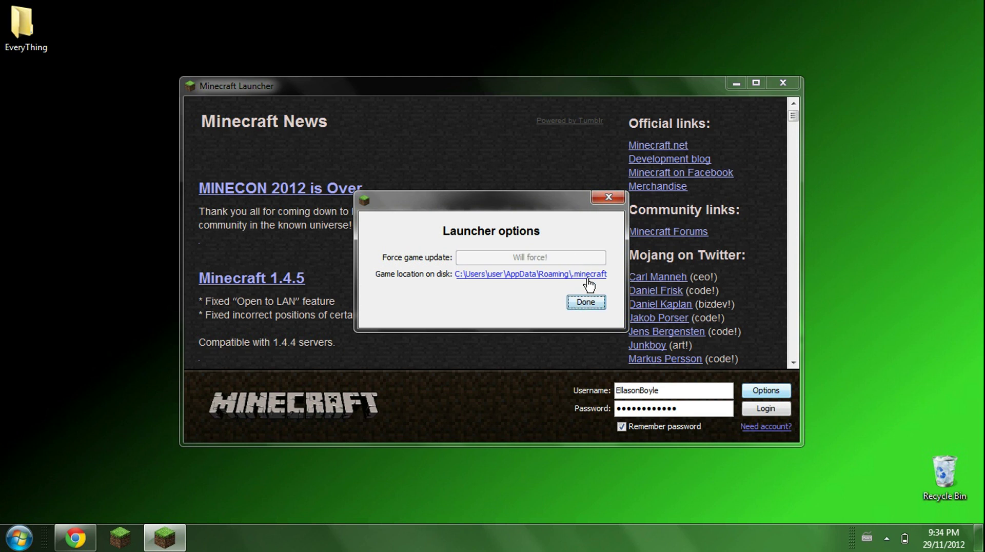
click(588, 306)
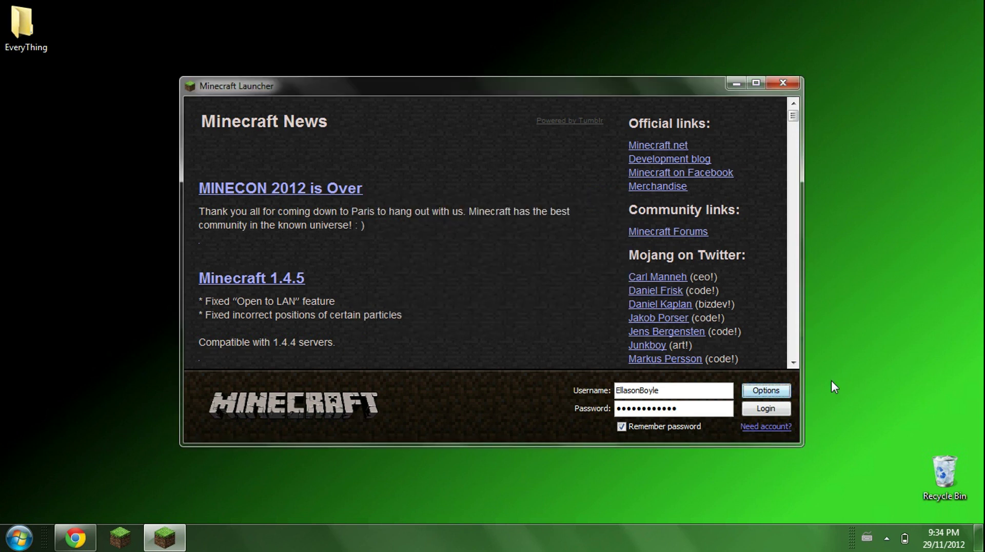
click(765, 409)
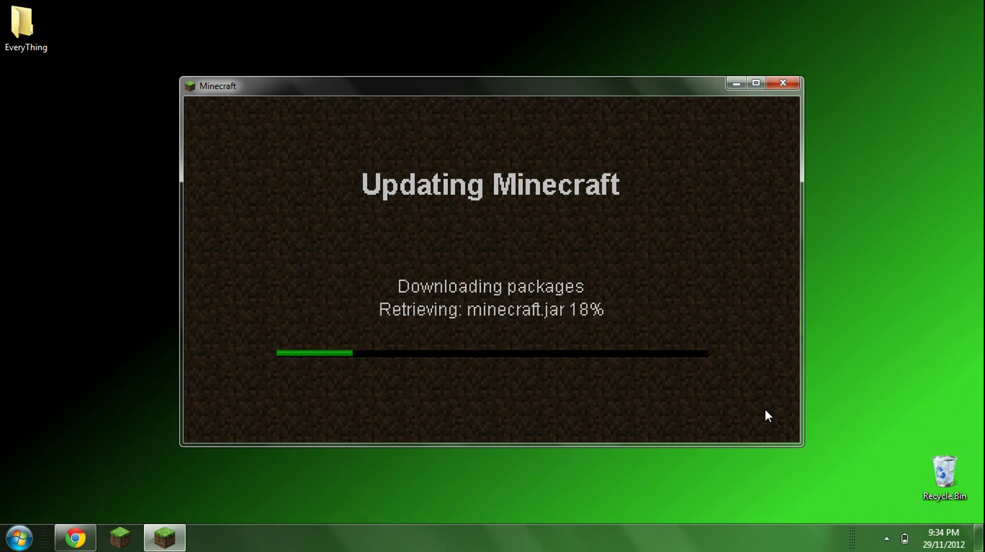
Minimize the updating game, switch to the WinRAR download page in Chrome, and dismiss the advertisements covering it
click(737, 85)
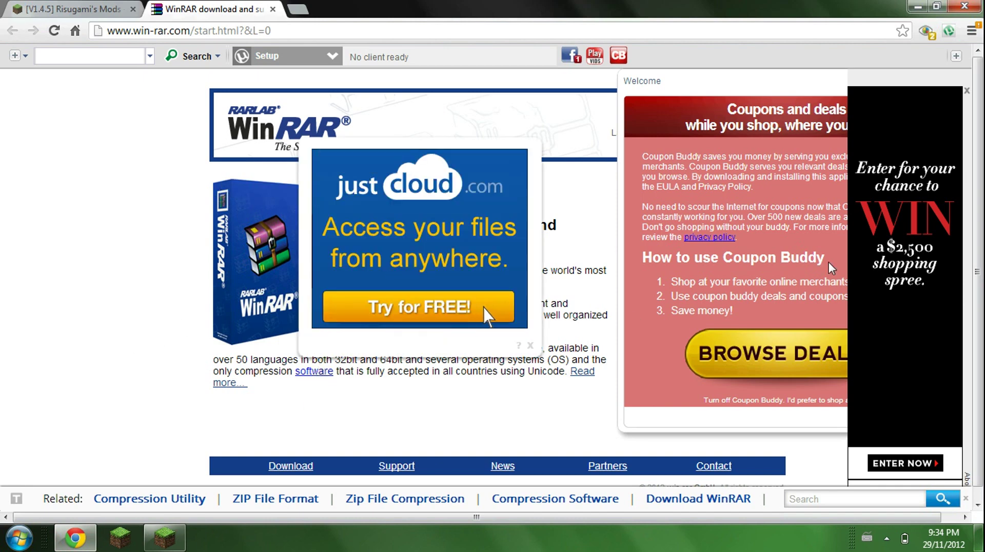
click(967, 91)
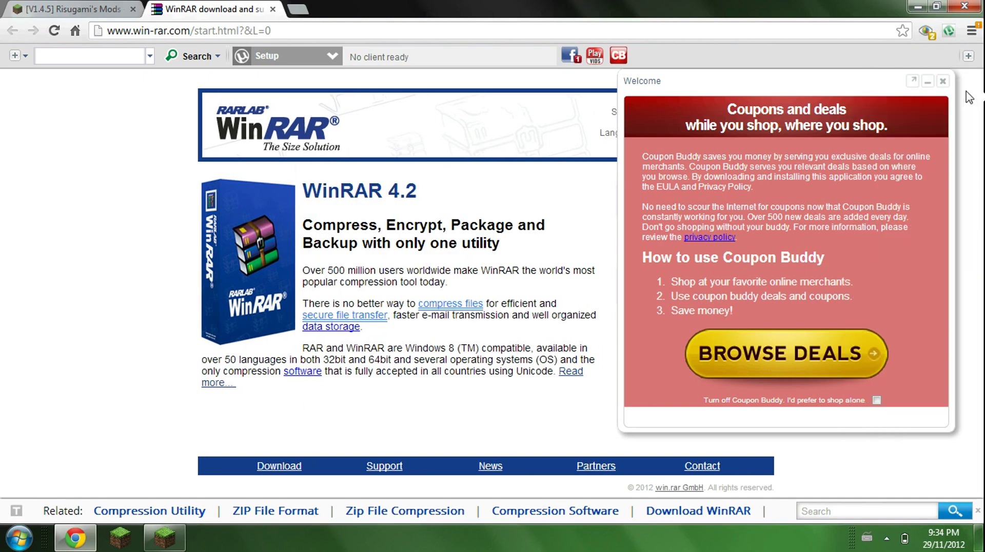
click(942, 81)
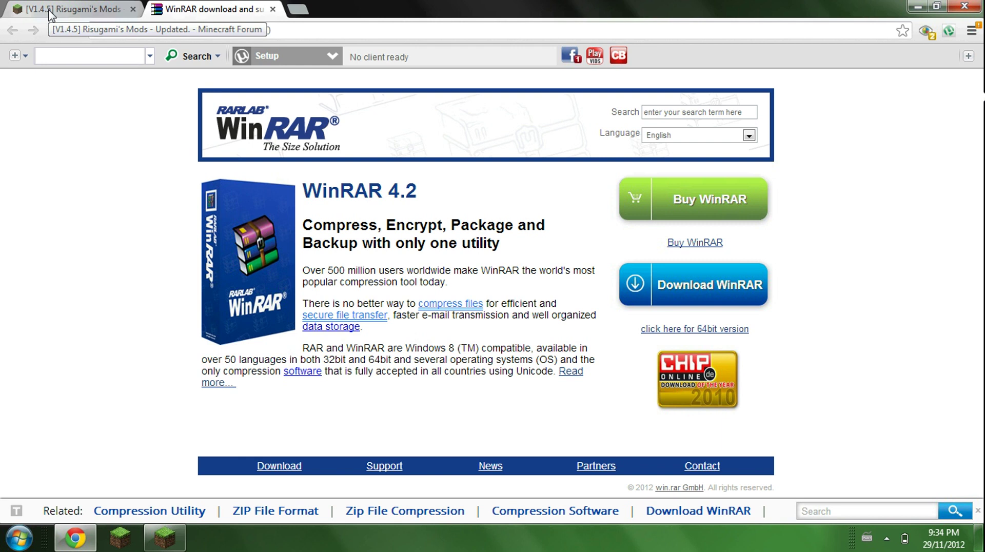
Download ModLoader 1.4.5 and Elemental Arrows 1.4.5 through their direct links in the Risugami's Mods forum topic
click(50, 14)
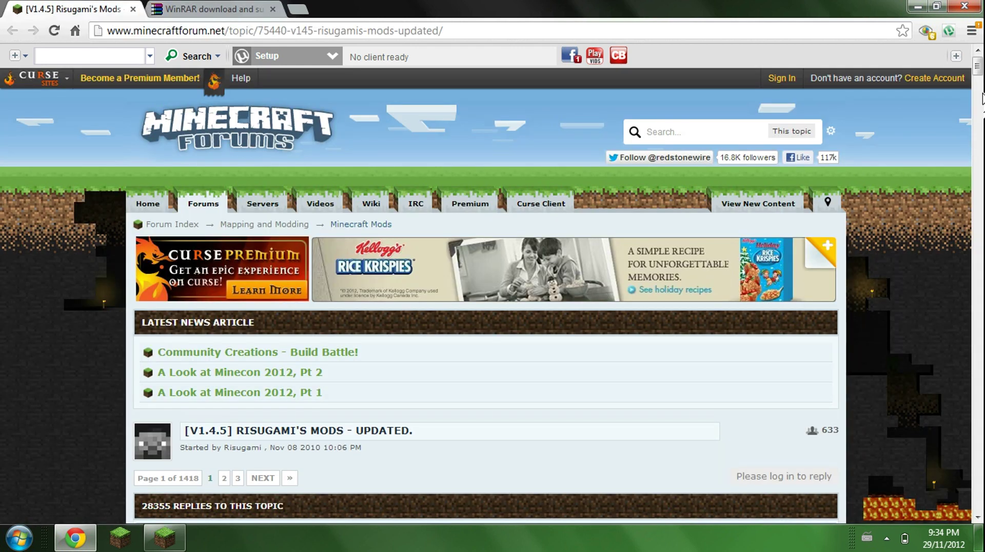
drag(978, 75, 982, 146)
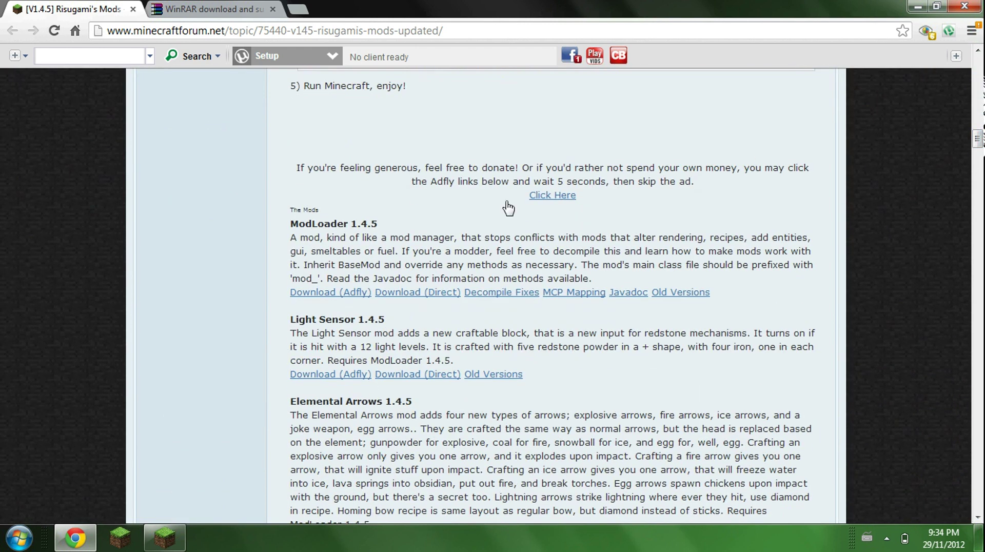
click(417, 292)
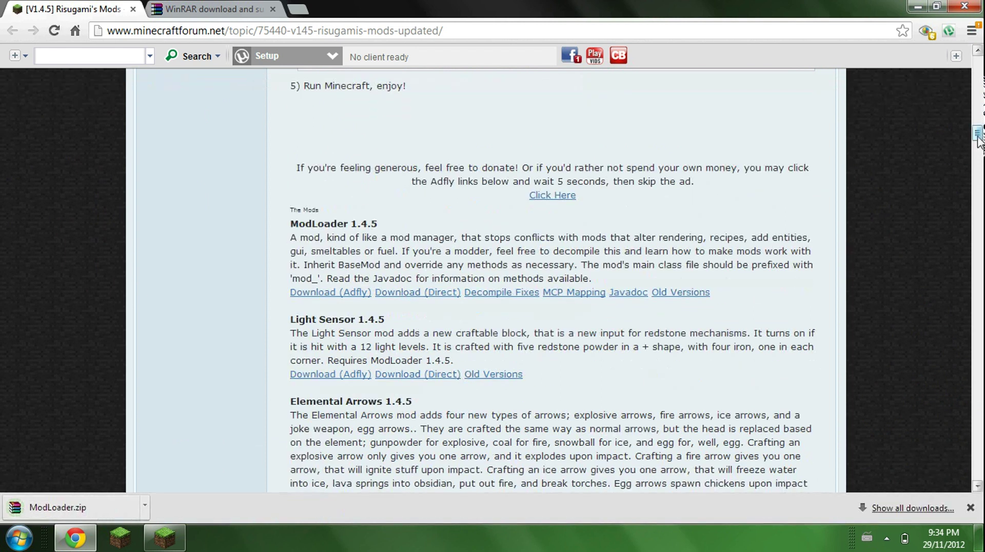
drag(979, 138, 979, 142)
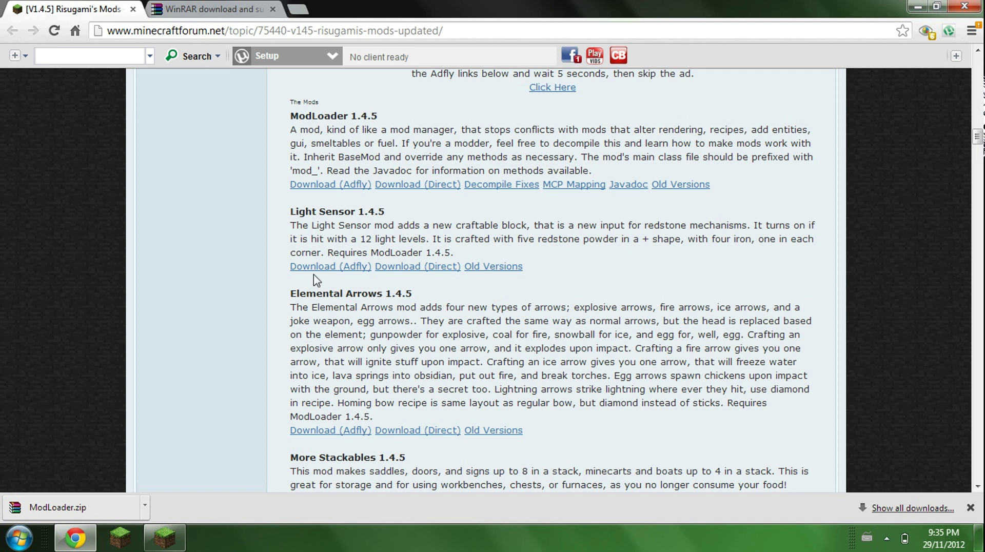
click(396, 432)
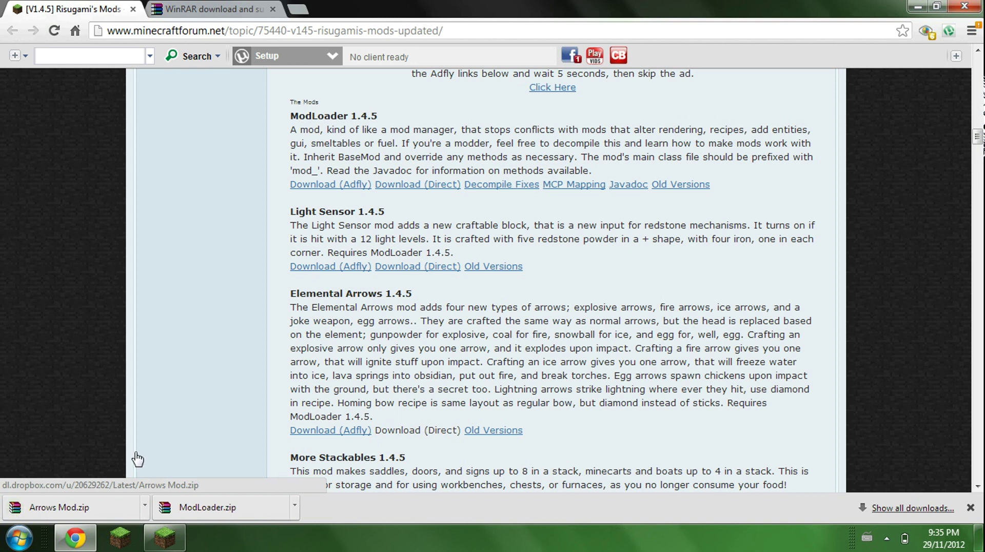
Move the downloaded ModLoader.zip from the Downloads folder to the desktop, closing the Minecraft game as well
click(295, 507)
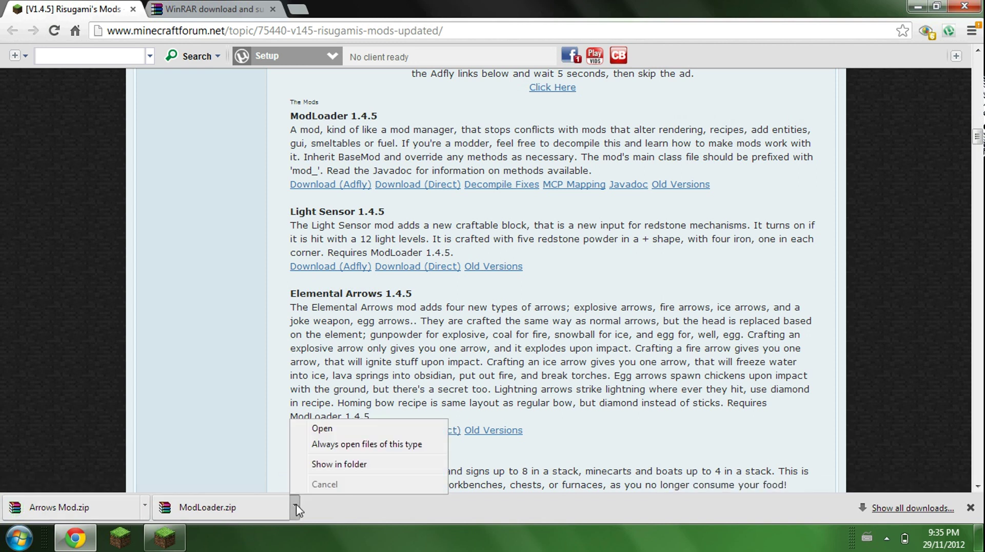
click(336, 464)
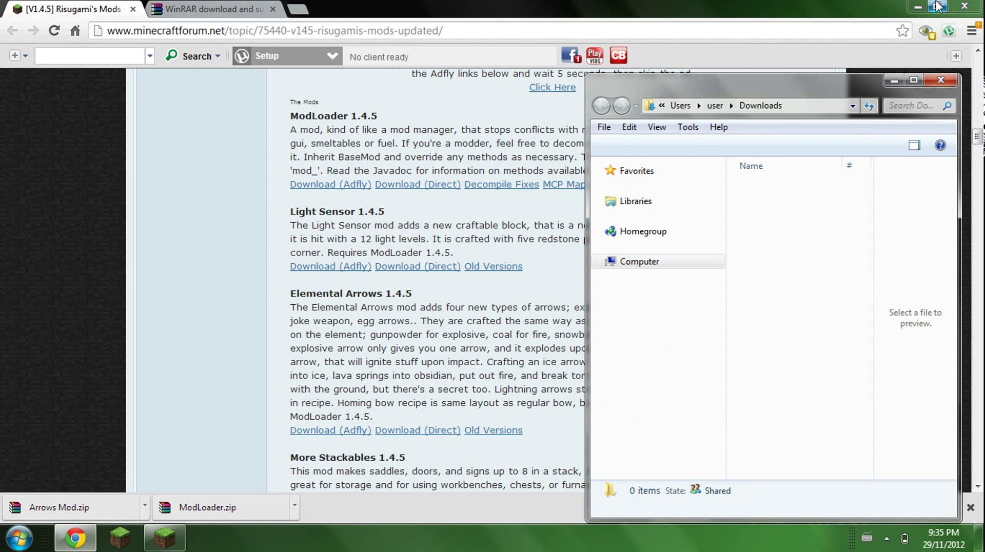
click(915, 7)
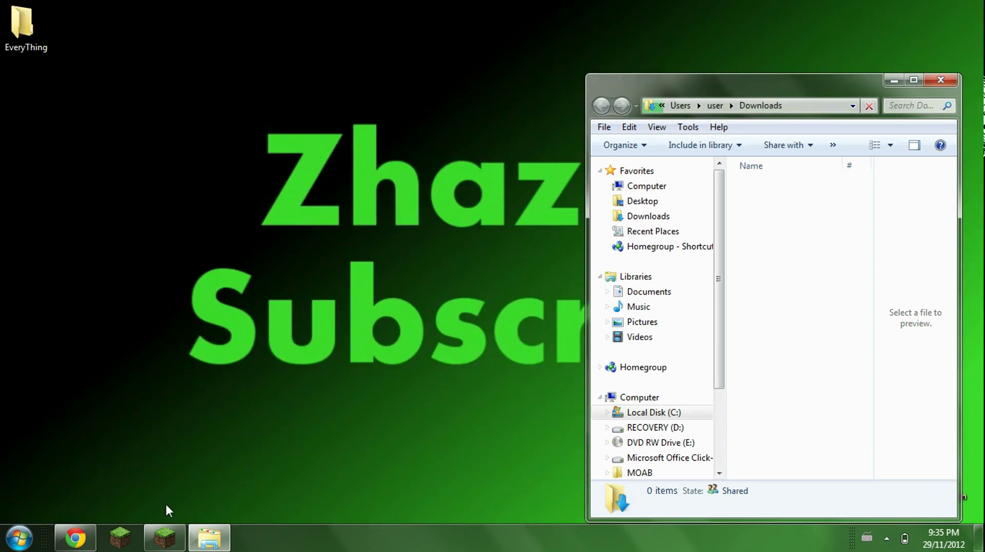
click(164, 536)
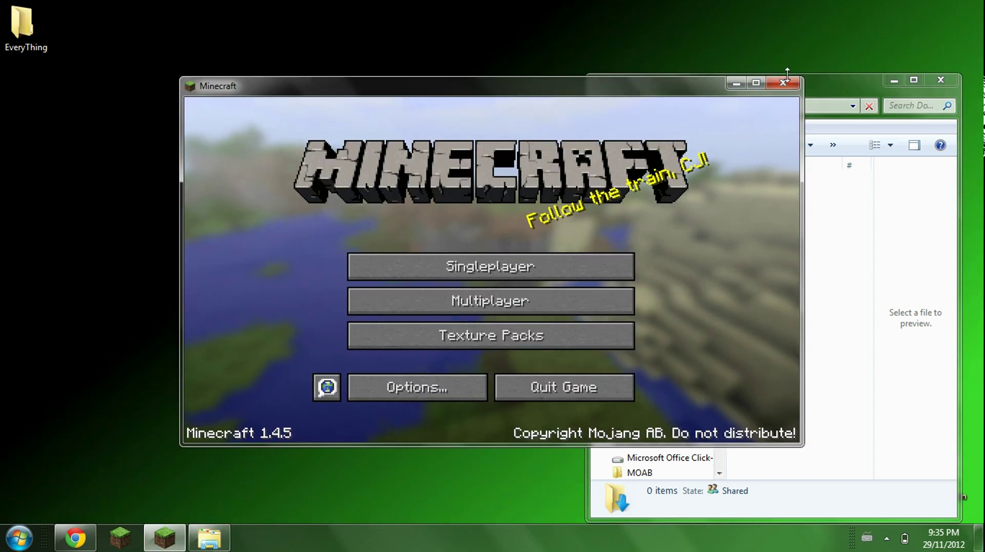
click(783, 82)
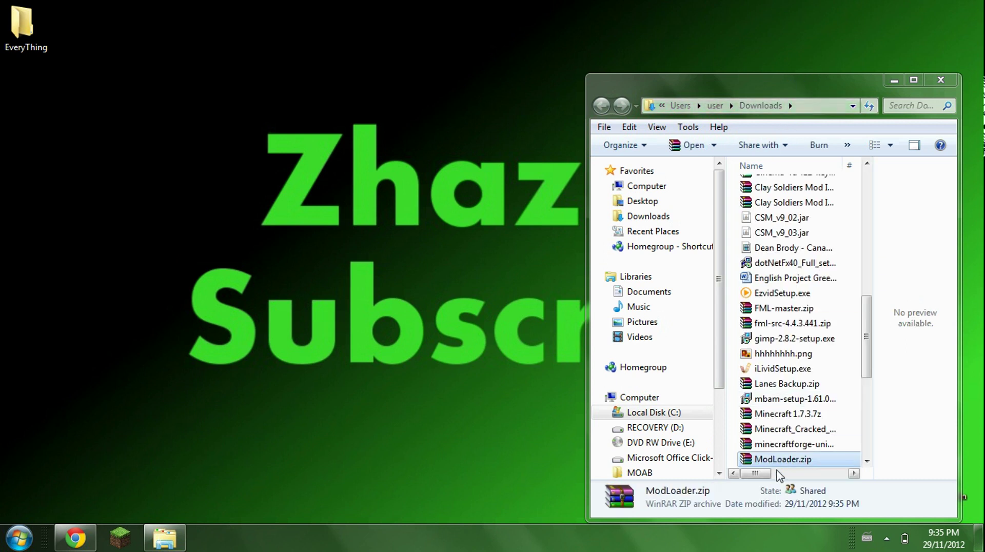
drag(777, 464, 308, 349)
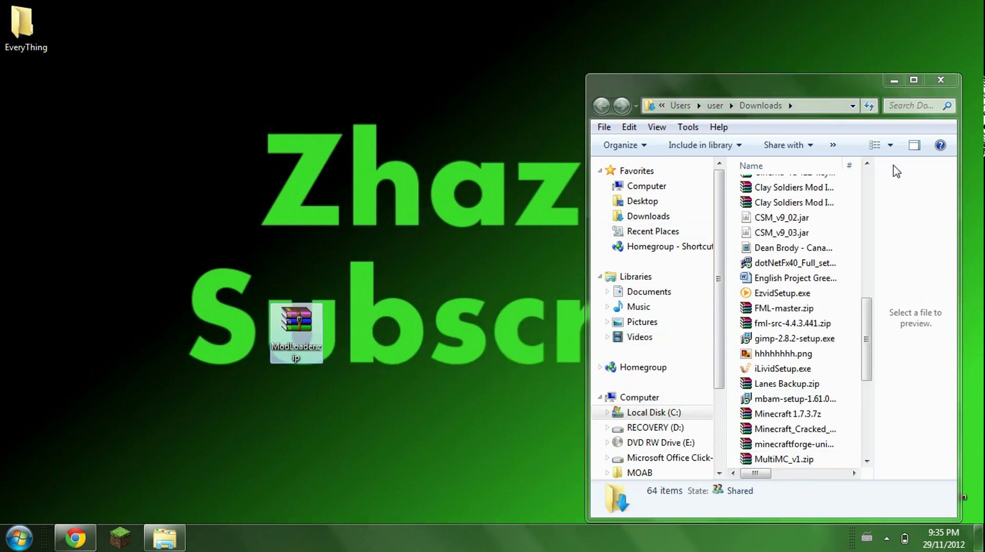
click(940, 79)
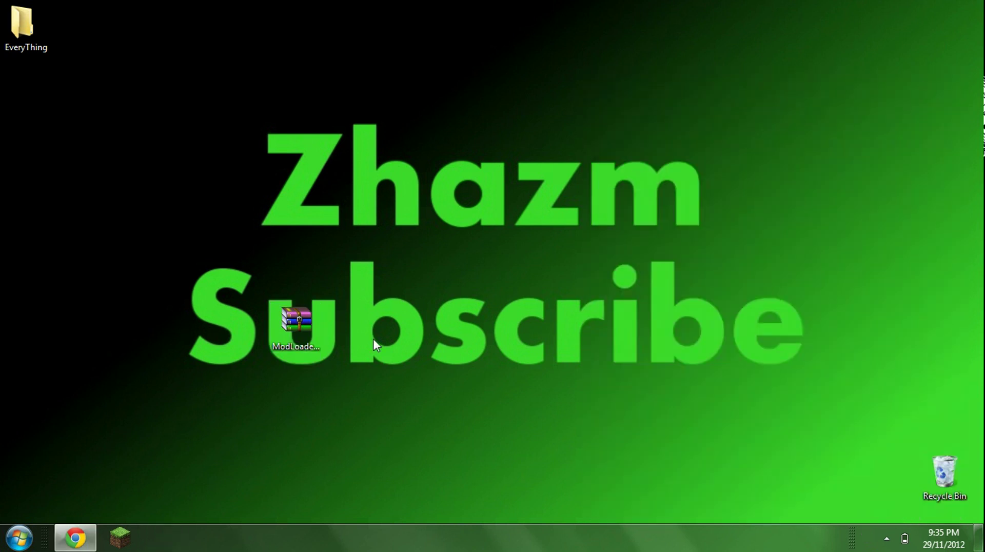
Move the downloaded Arrows Mod.zip from the Downloads folder to the desktop and close the folder window
click(70, 539)
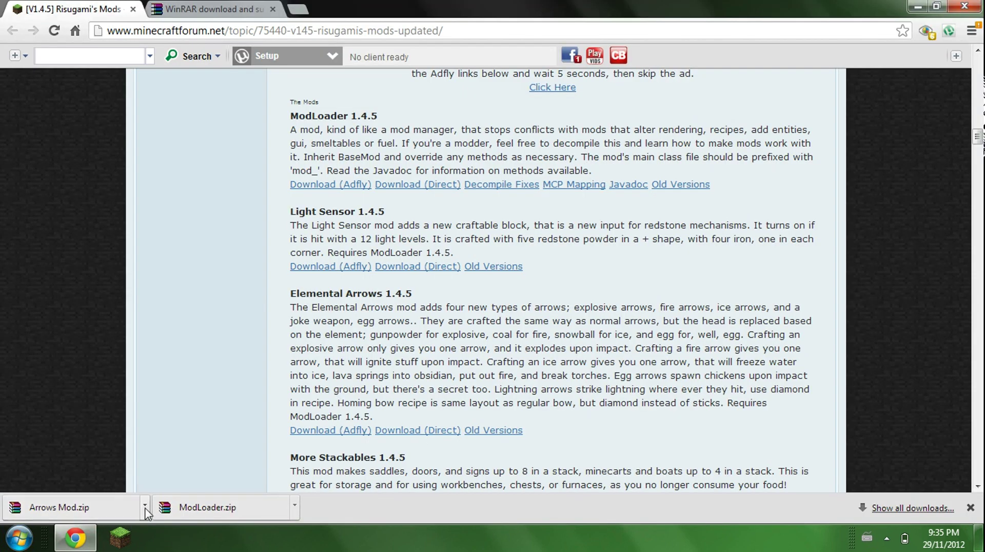
click(144, 506)
click(172, 464)
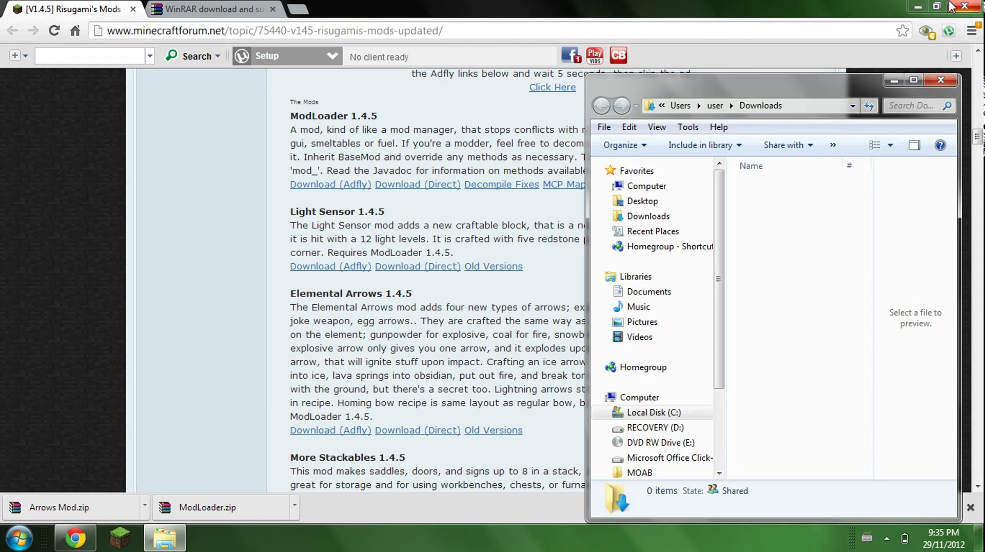
click(914, 6)
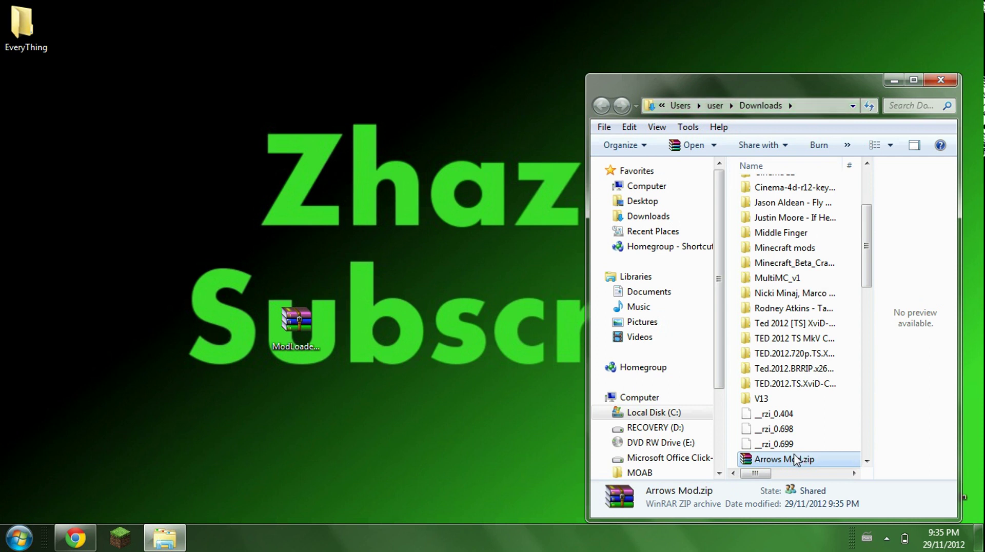
drag(797, 460, 367, 365)
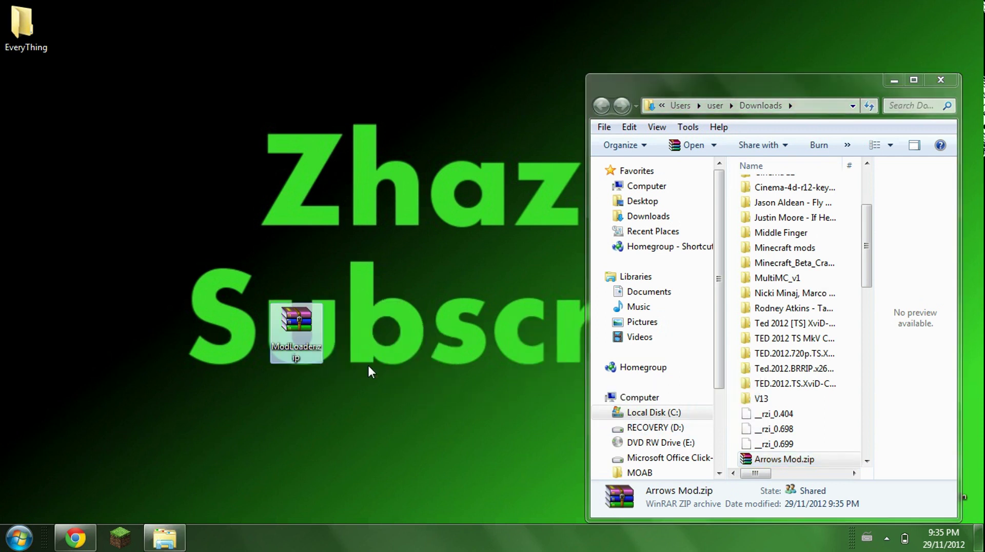
click(946, 77)
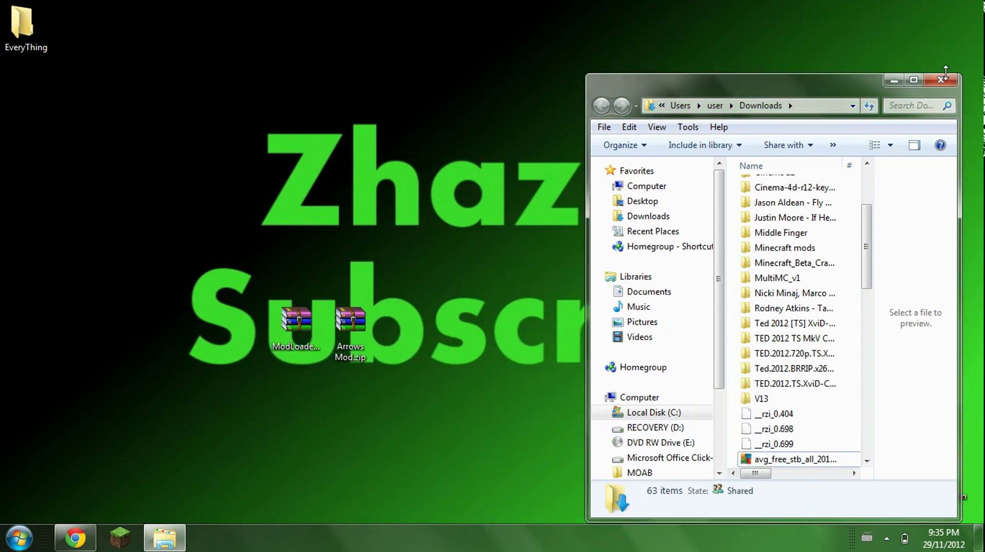
click(941, 80)
Open the %appdata% folder and go to the bin folder inside .minecraft
click(21, 538)
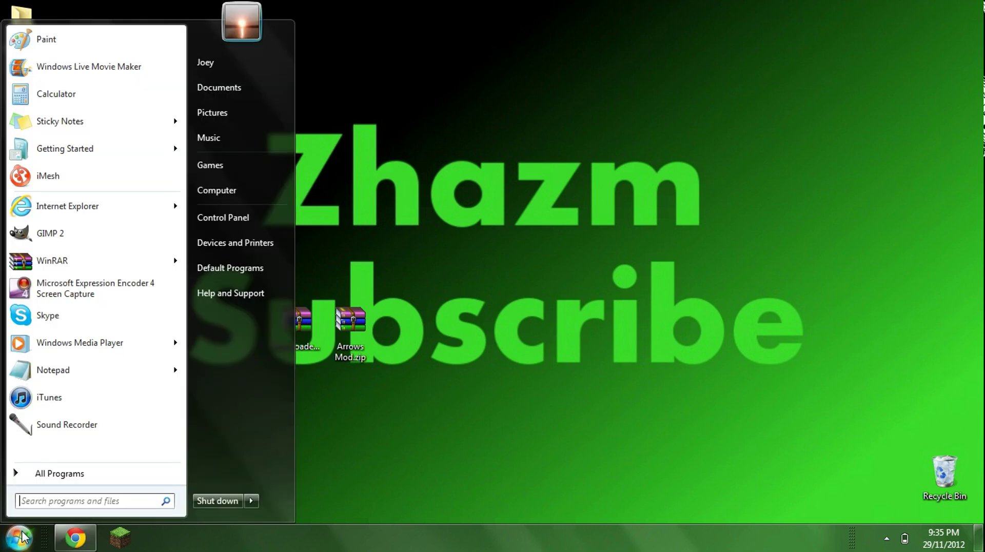
text(%ap)
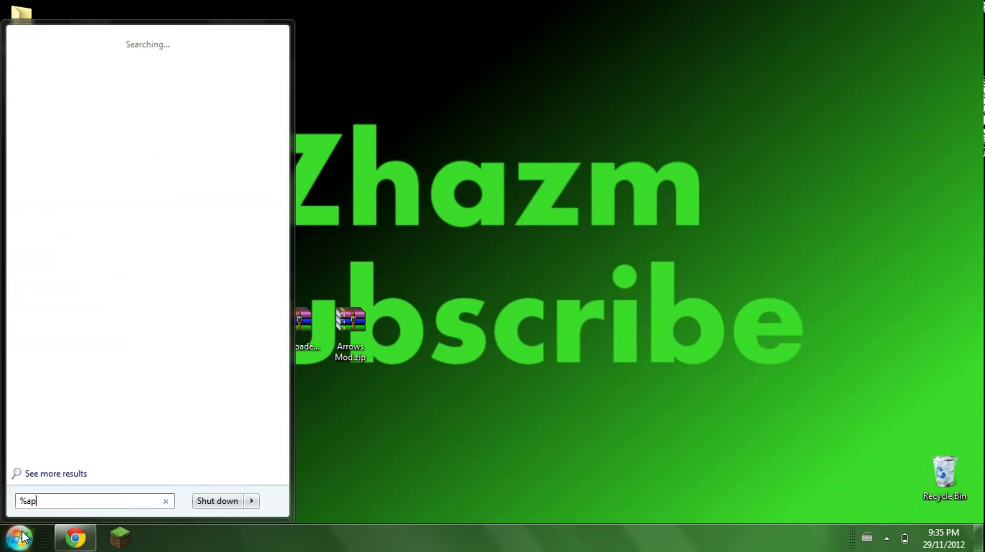
text(pdata%)
key(Return)
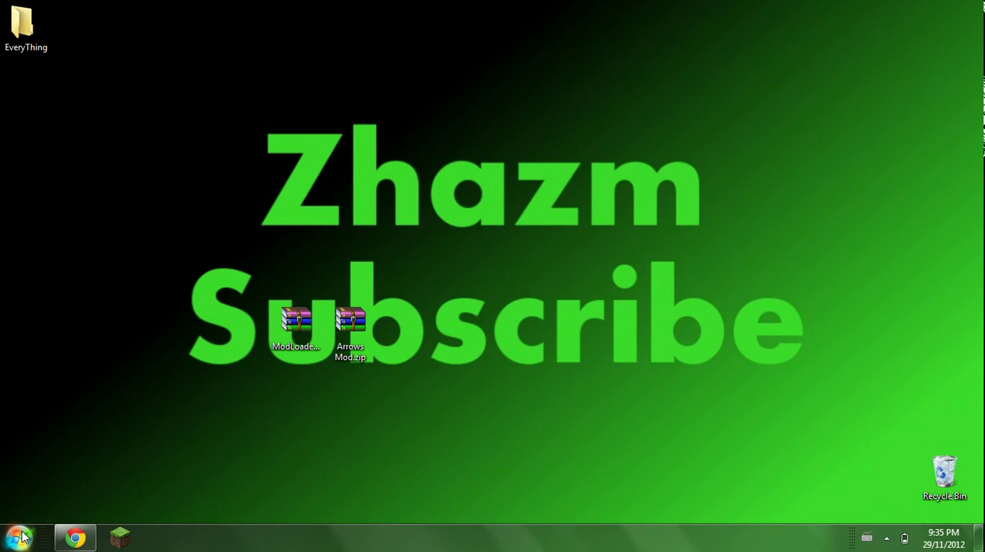
double_click(784, 188)
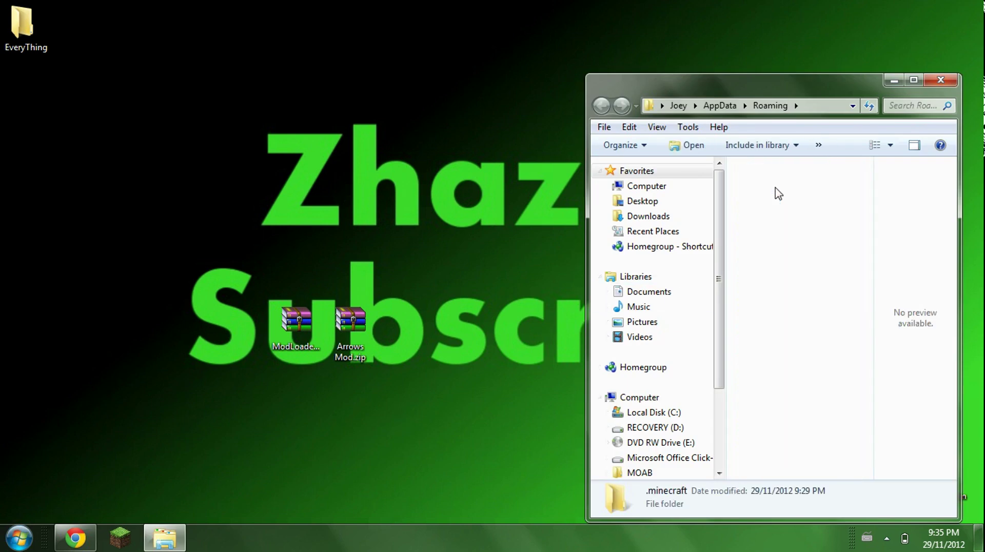
click(784, 261)
double_click(784, 261)
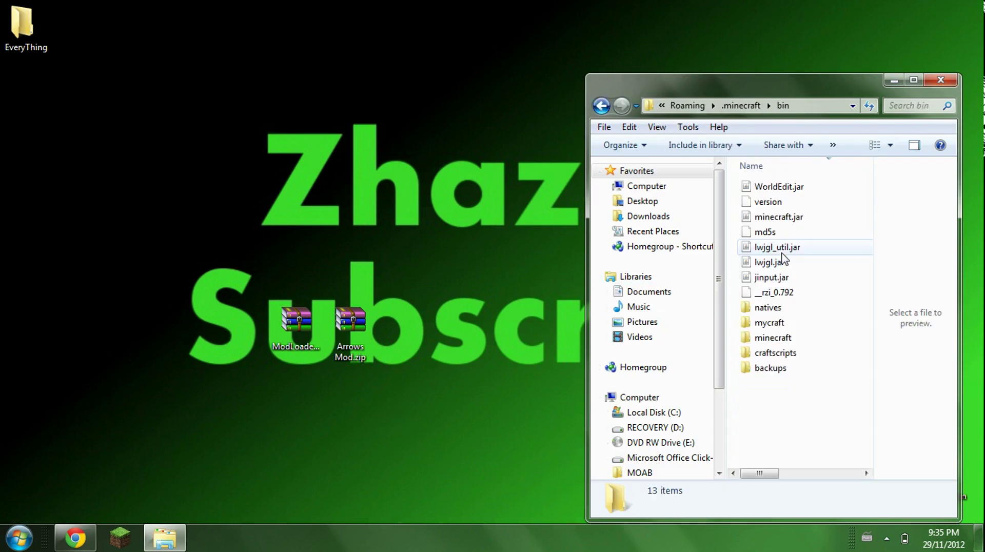
Open minecraft.jar with WinRAR, dismiss the licence reminder, and reposition the archive window so its full contents are visible
click(781, 222)
right_click(781, 222)
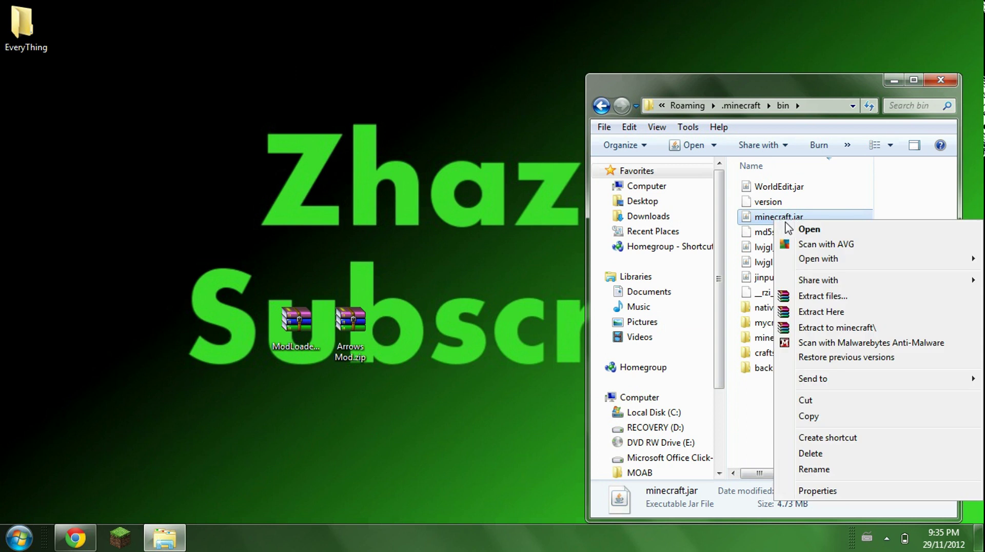
mouse_move(818, 258)
click(711, 279)
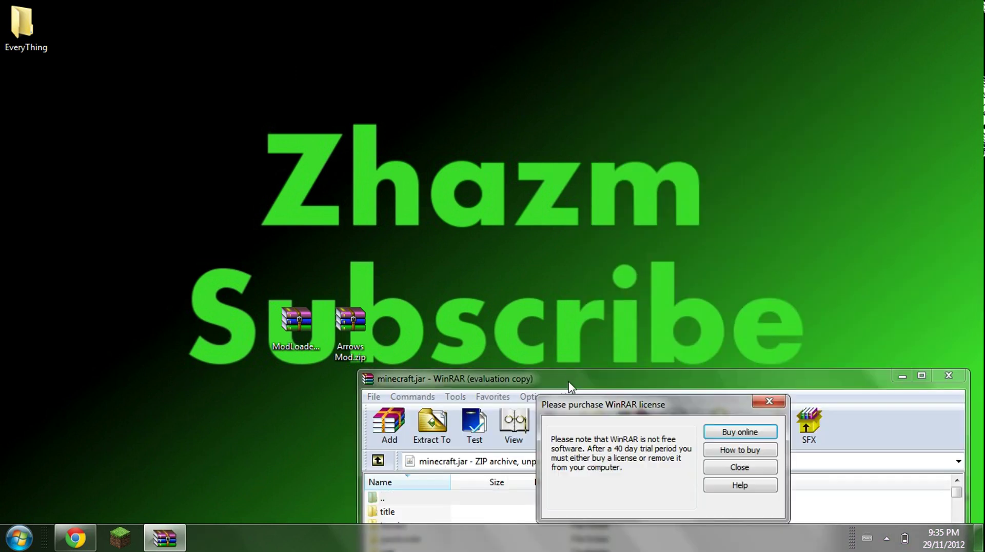
click(768, 403)
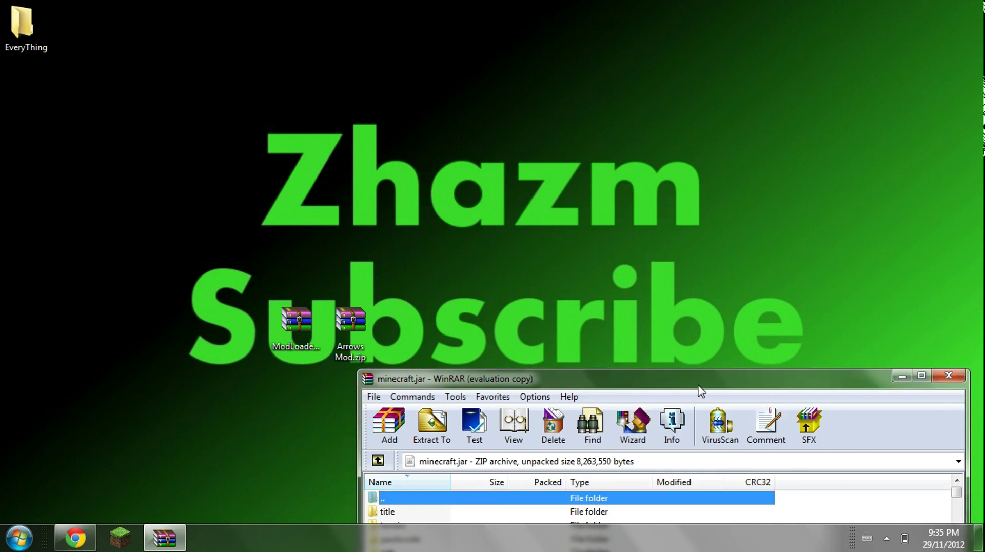
drag(697, 384, 642, 130)
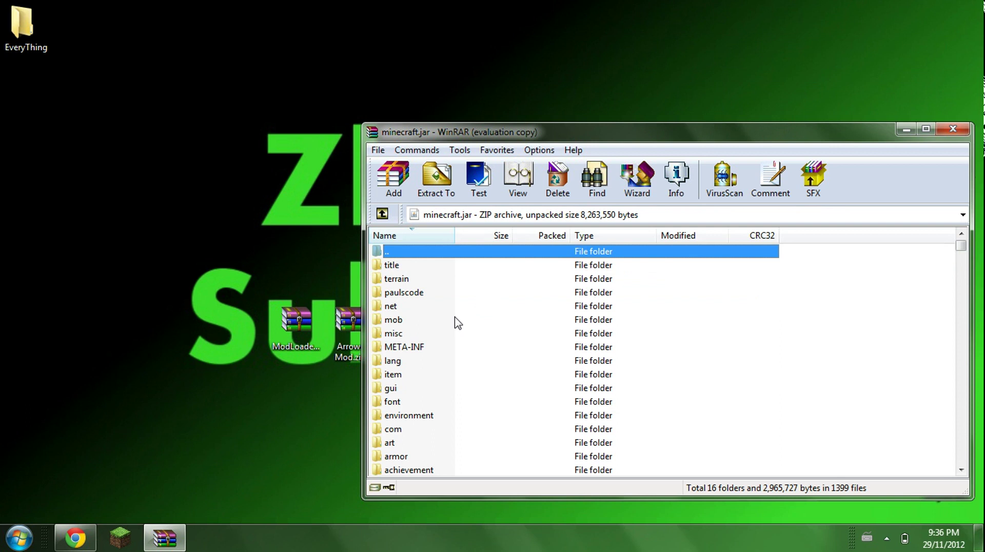
Delete the META-INF folder from the minecraft.jar archive and confirm the deletion
click(416, 347)
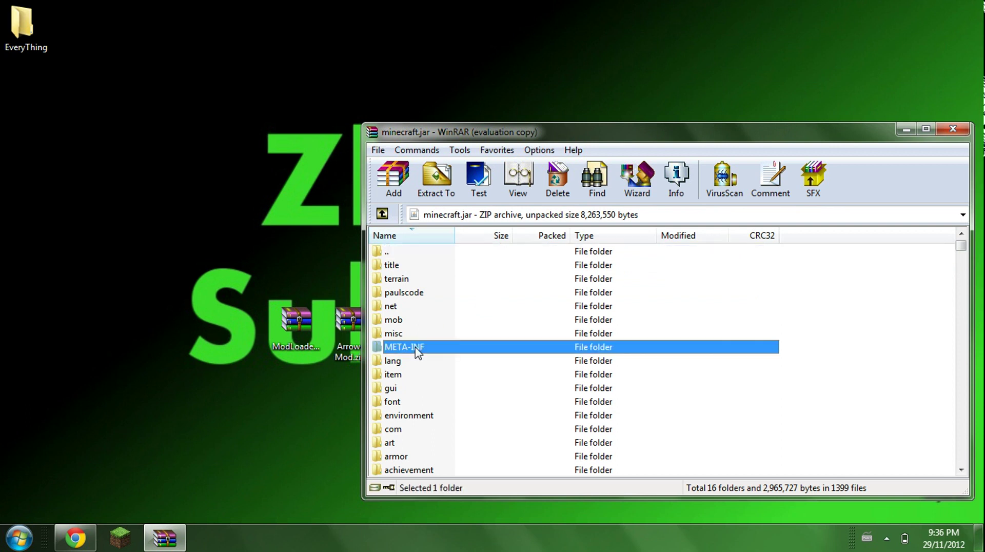
click(547, 186)
click(515, 320)
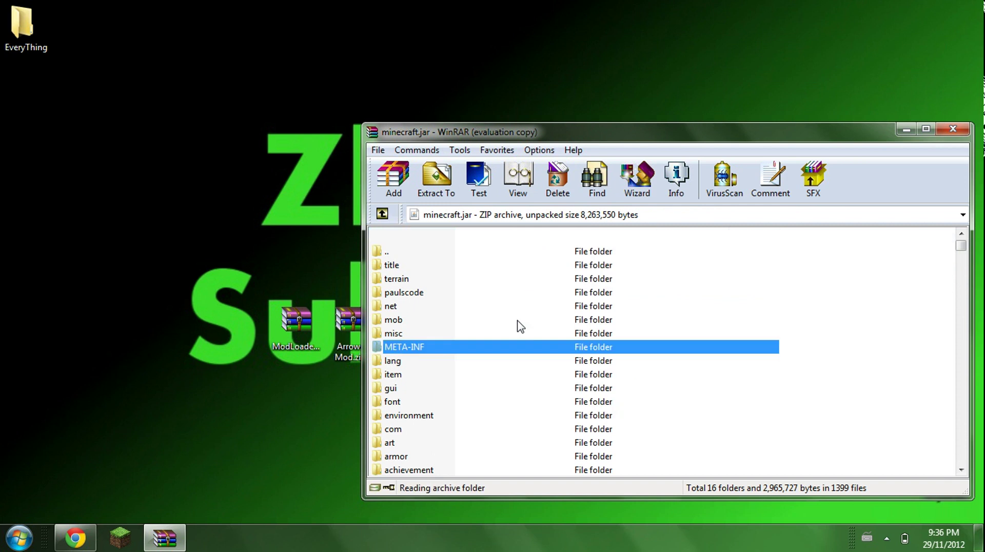
Move Arrows Mod.zip clear of the archive window on the desktop, then copy all files from ModLoader.zip into minecraft.jar and close ModLoader.zip
drag(352, 320, 159, 340)
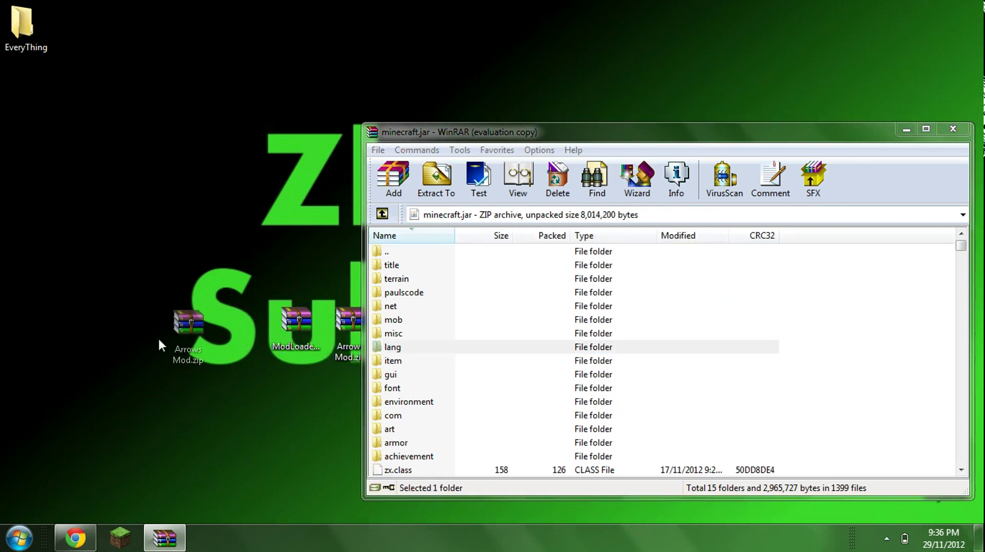
double_click(293, 339)
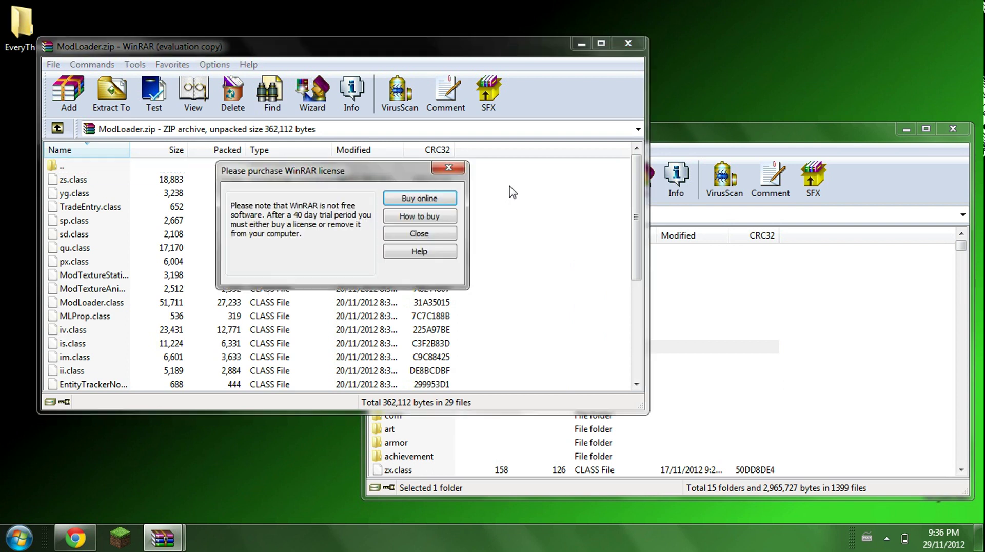
click(453, 168)
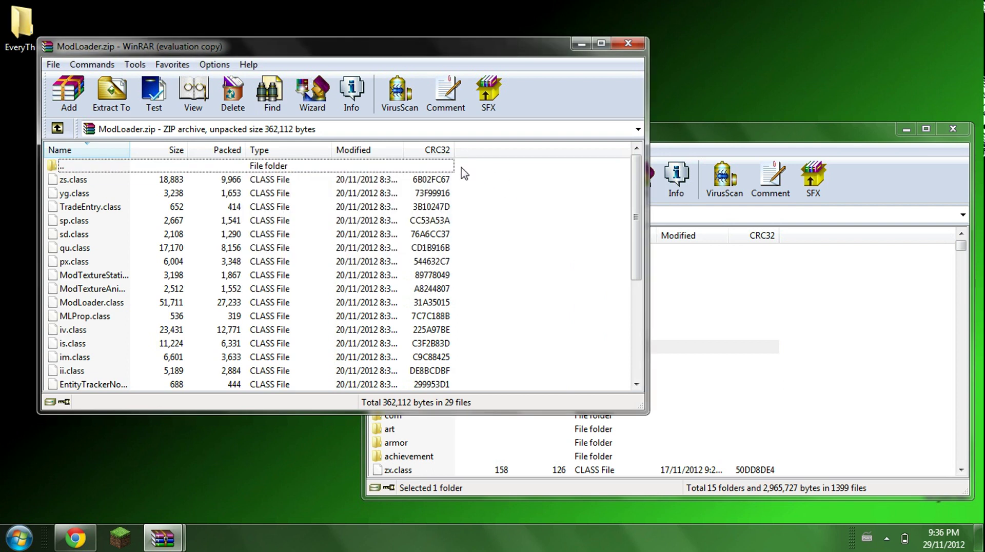
key(a)
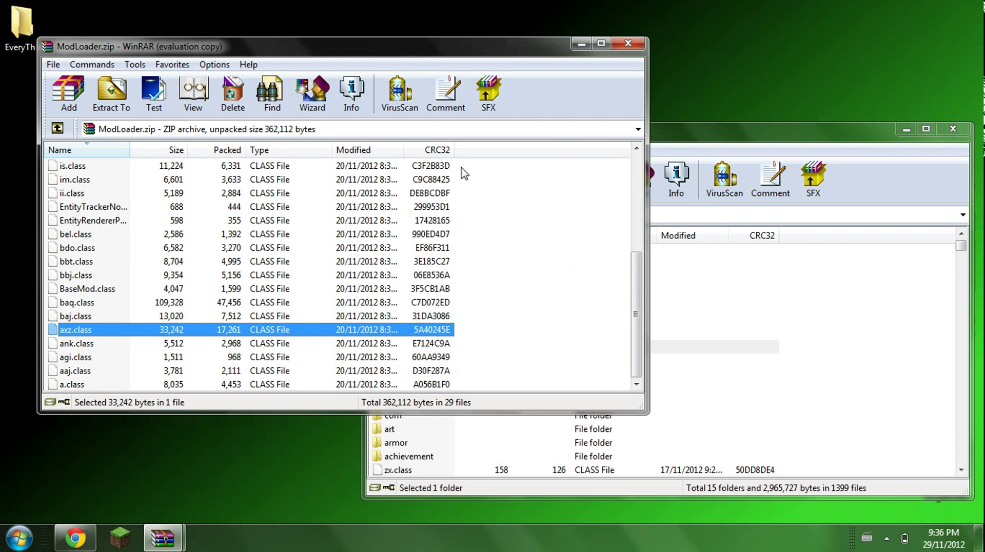
key(ctrl+a)
drag(341, 232, 806, 329)
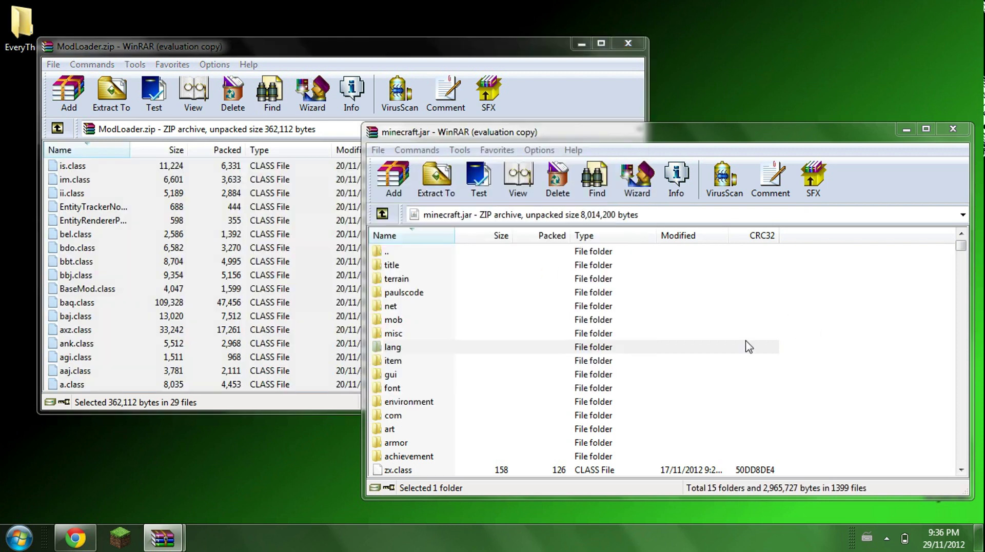
click(682, 435)
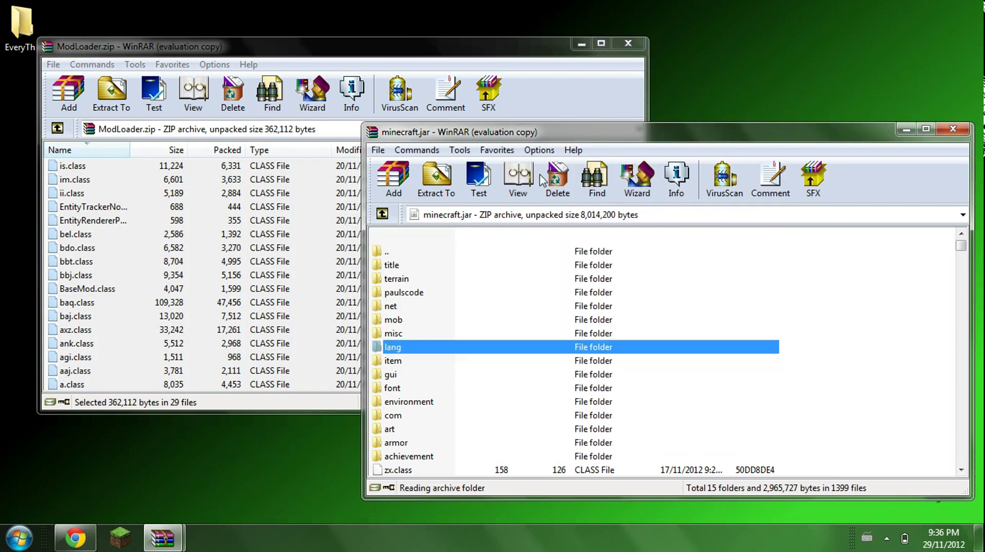
click(631, 40)
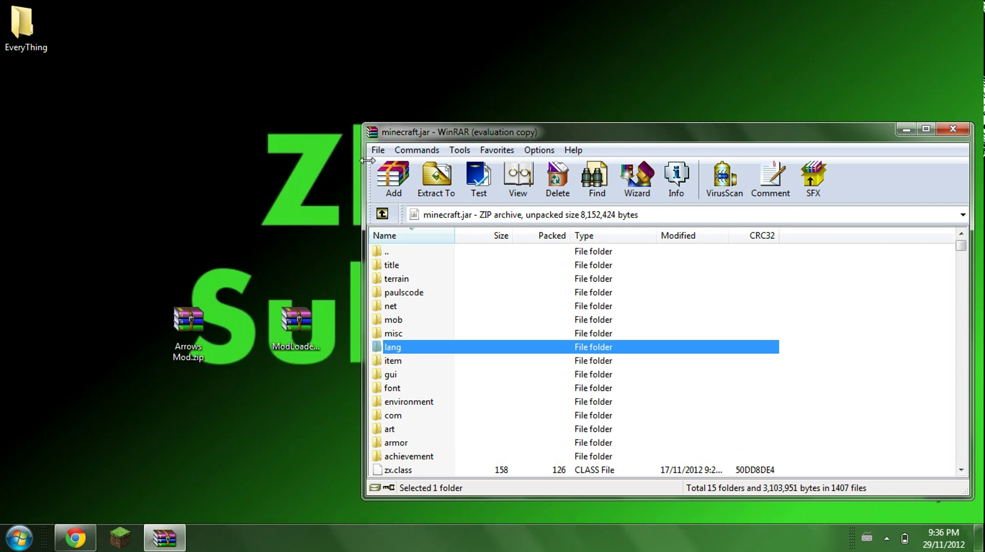
Copy the arrows folder and all class files from Arrows Mod.zip into minecraft.jar, and close both archives
double_click(203, 337)
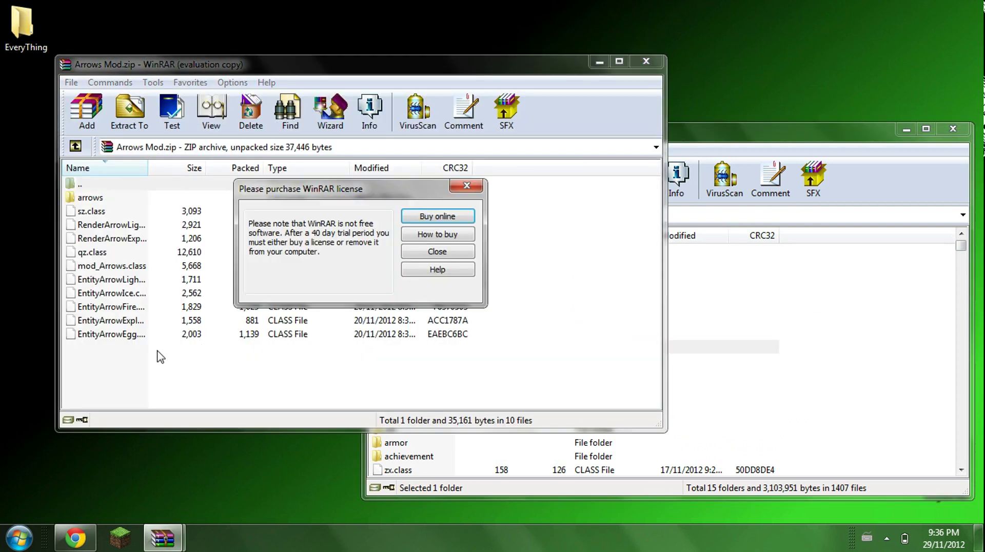
click(480, 184)
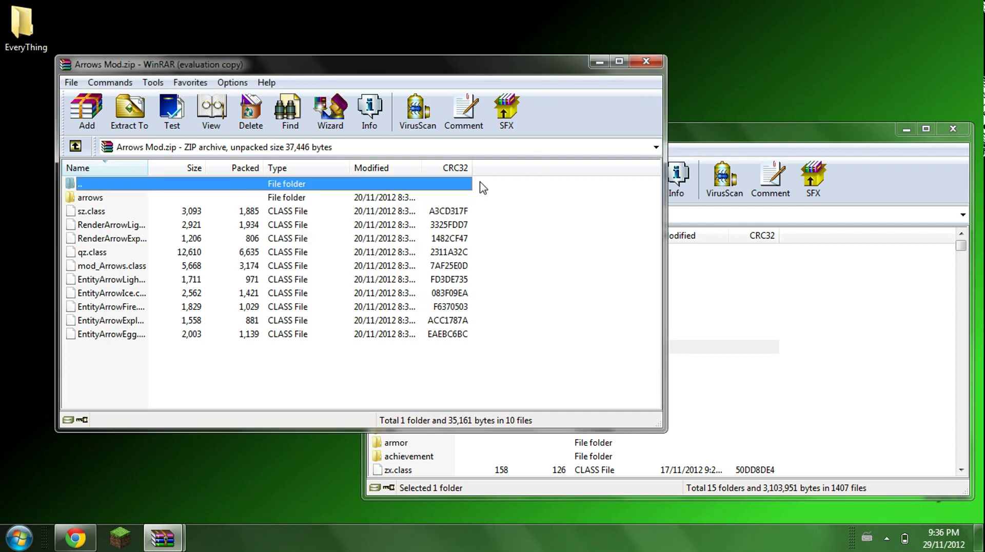
key(ctrl+a)
drag(371, 236, 853, 310)
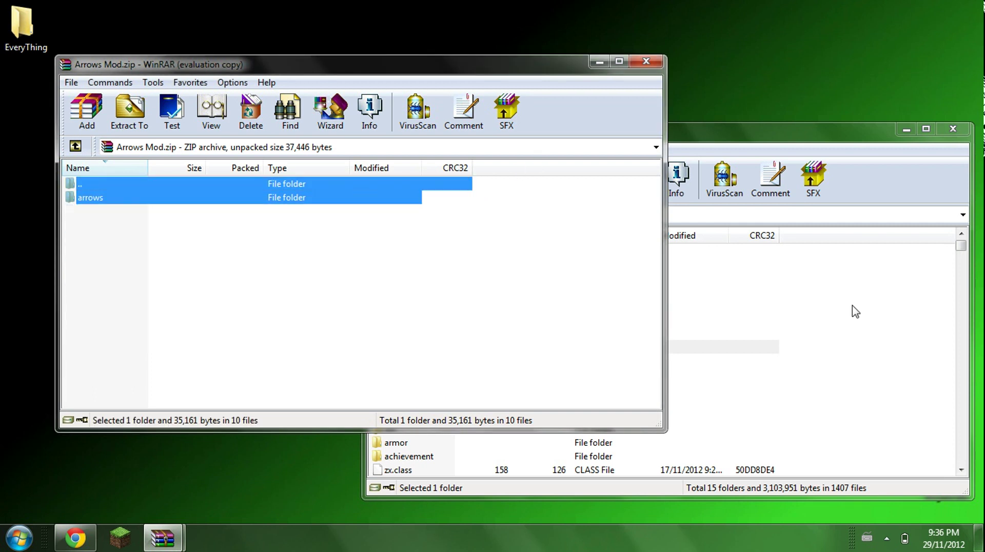
click(678, 435)
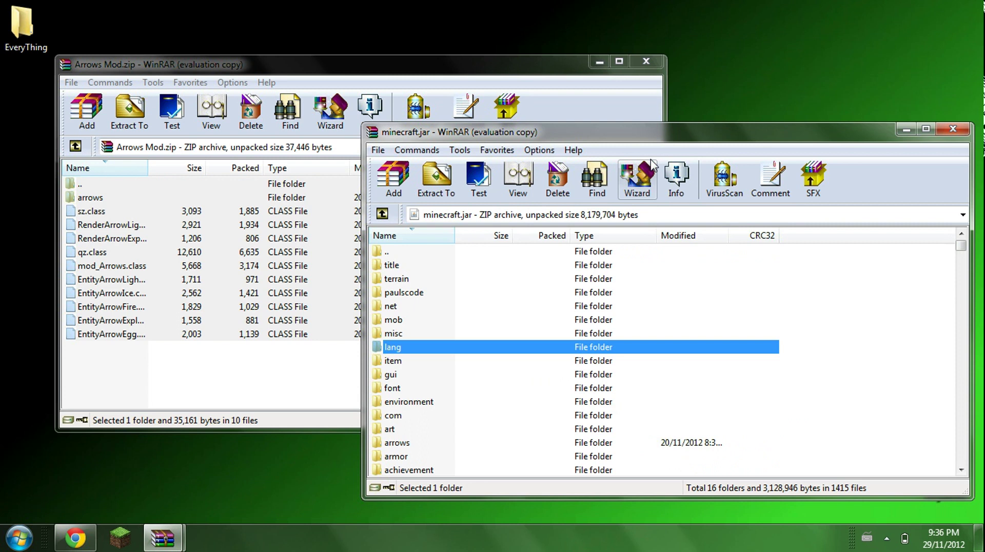
click(646, 61)
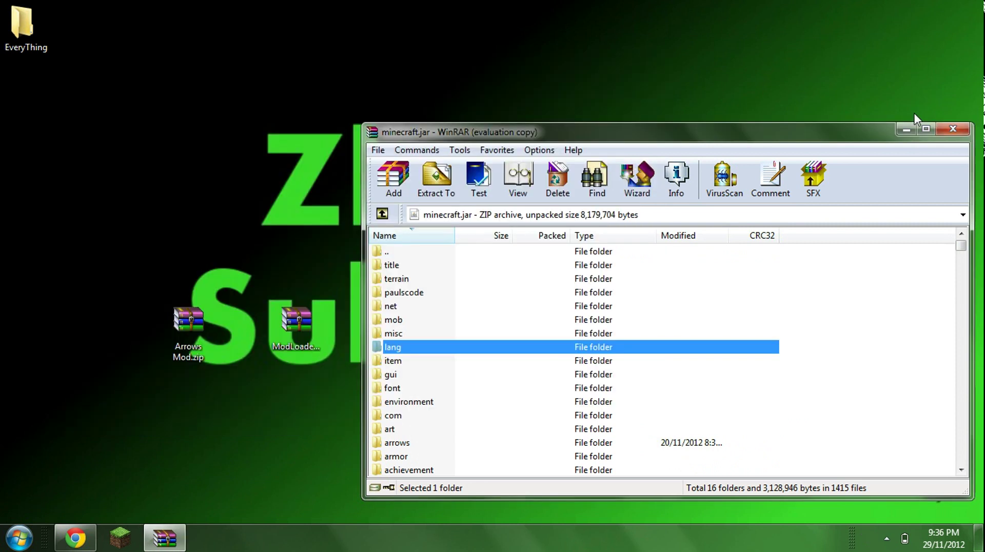
click(952, 129)
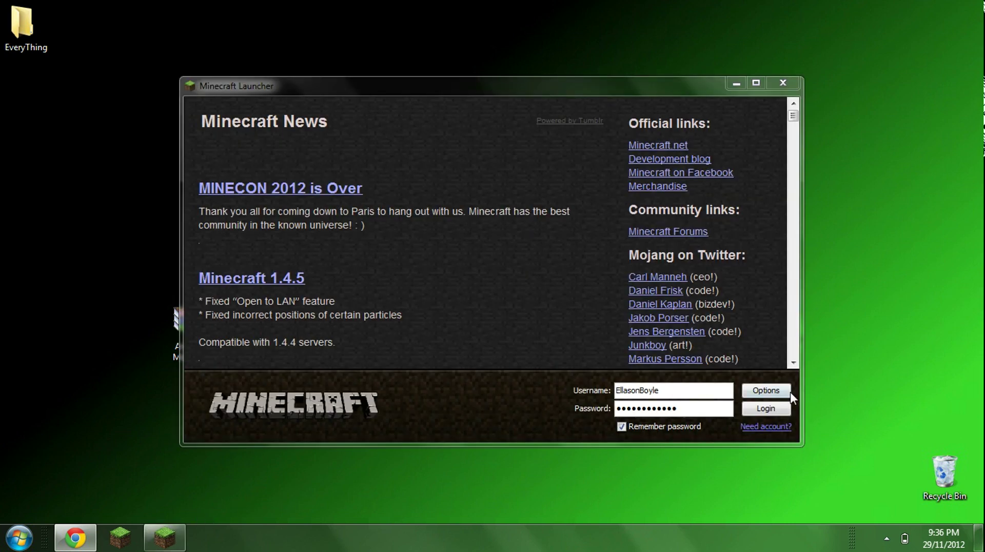
Log in through the Minecraft Launcher with the remembered account and load the singleplayer world Mod Test World
click(790, 406)
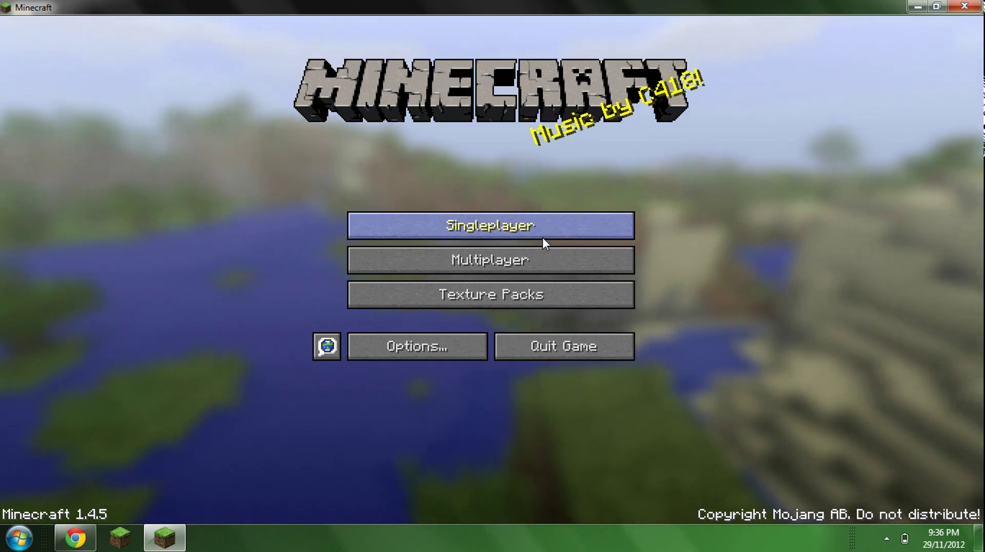
click(542, 237)
click(431, 231)
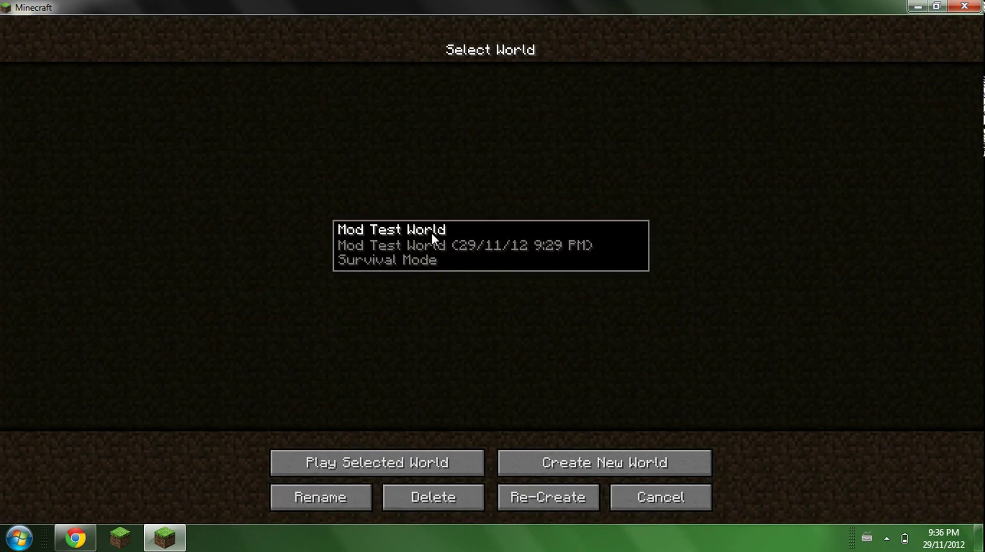
click(361, 468)
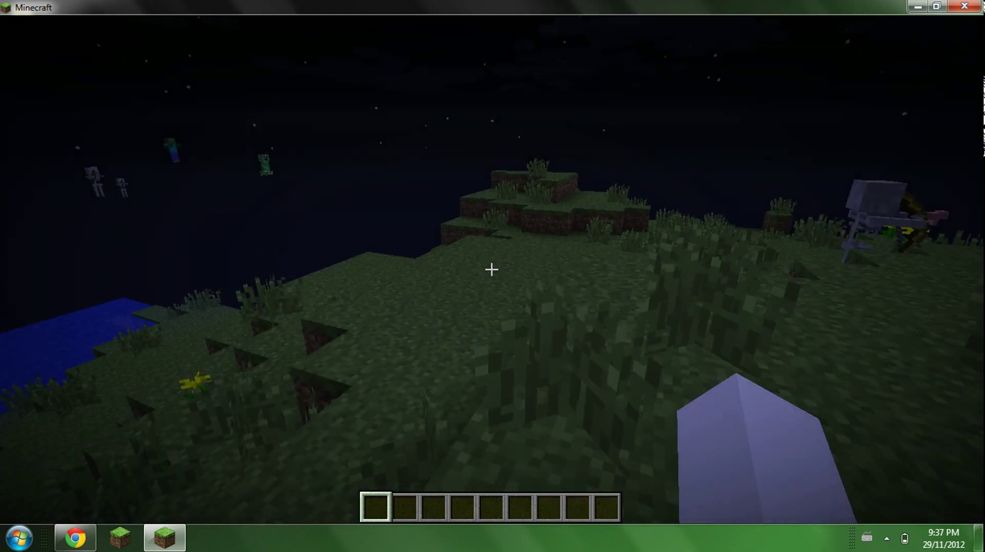
Find the mod's items at the end of the creative inventory's full item list and put the blue bow in the first hotbar slot
key(e)
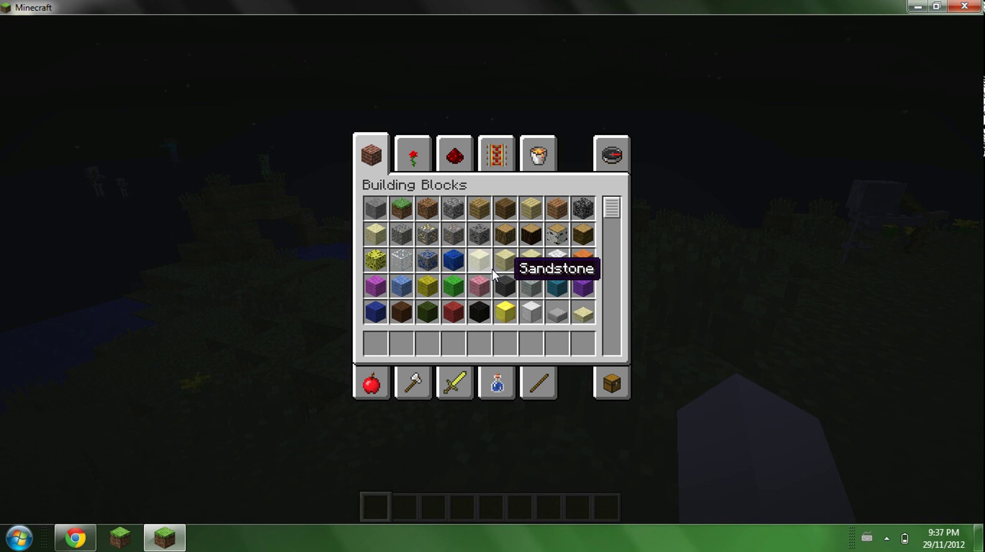
click(614, 163)
scroll(613, 223, down, 1)
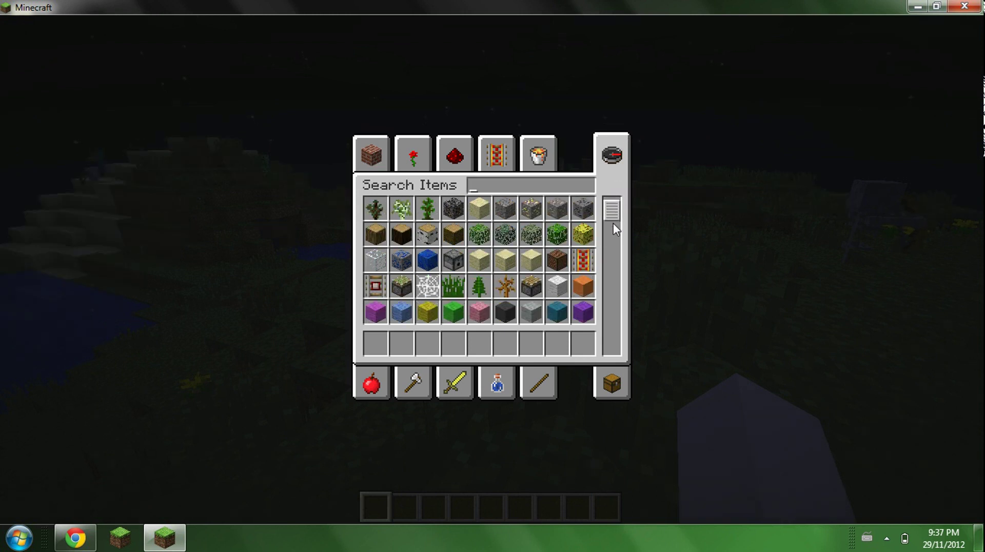
drag(614, 223, 618, 369)
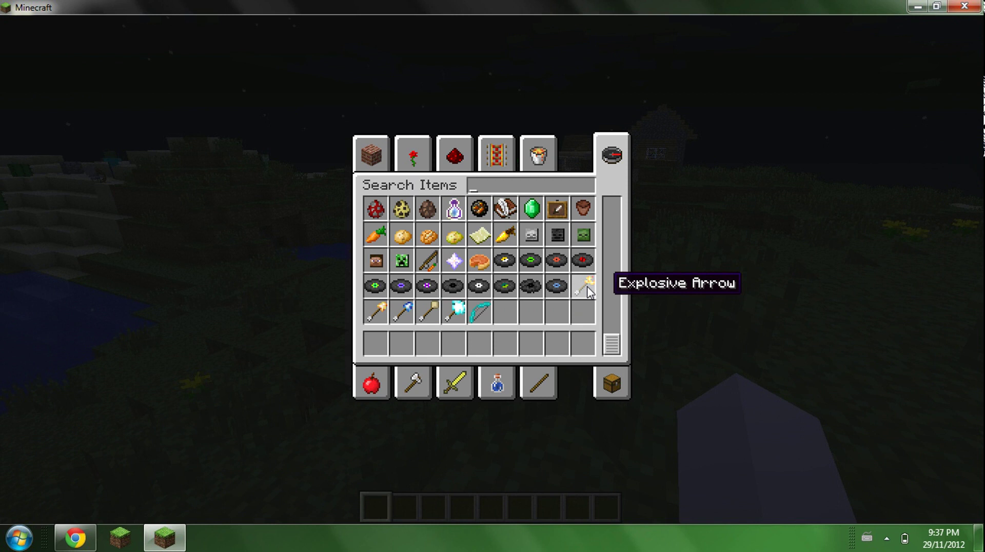
click(481, 315)
click(381, 339)
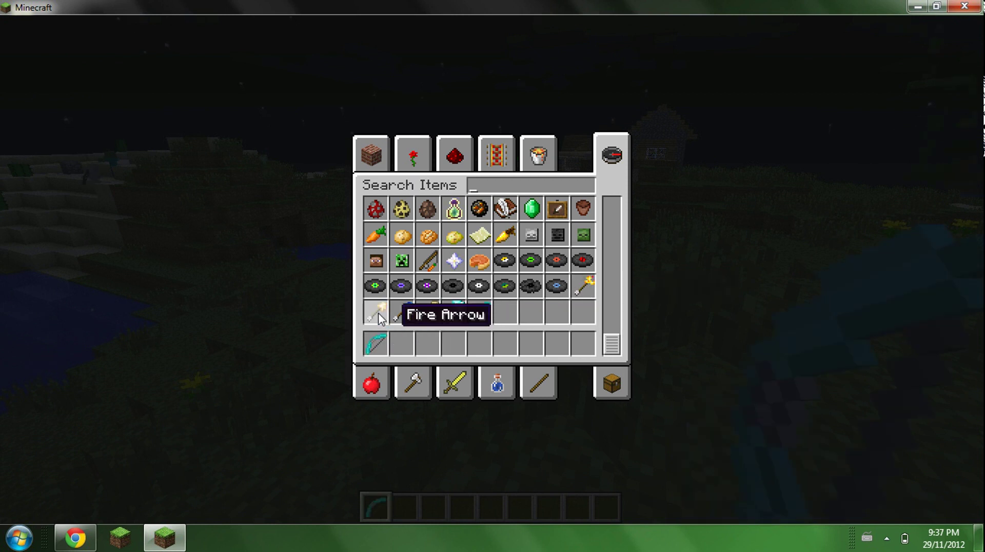
Fill hotbar slots two to six with the Fire, ice, egg, Lightning and Explosive arrows, and leave the inventory
click(375, 311)
click(404, 312)
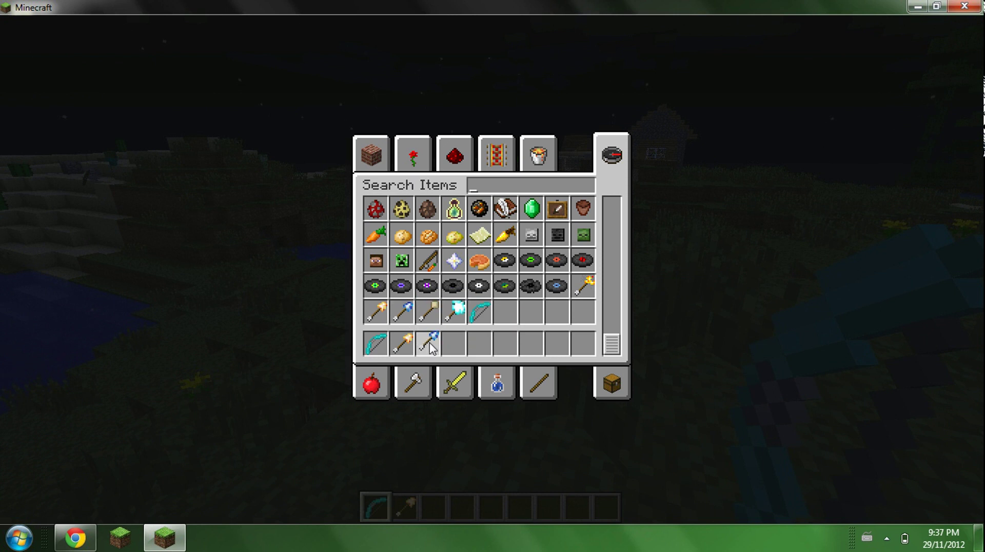
click(428, 343)
click(439, 315)
click(453, 343)
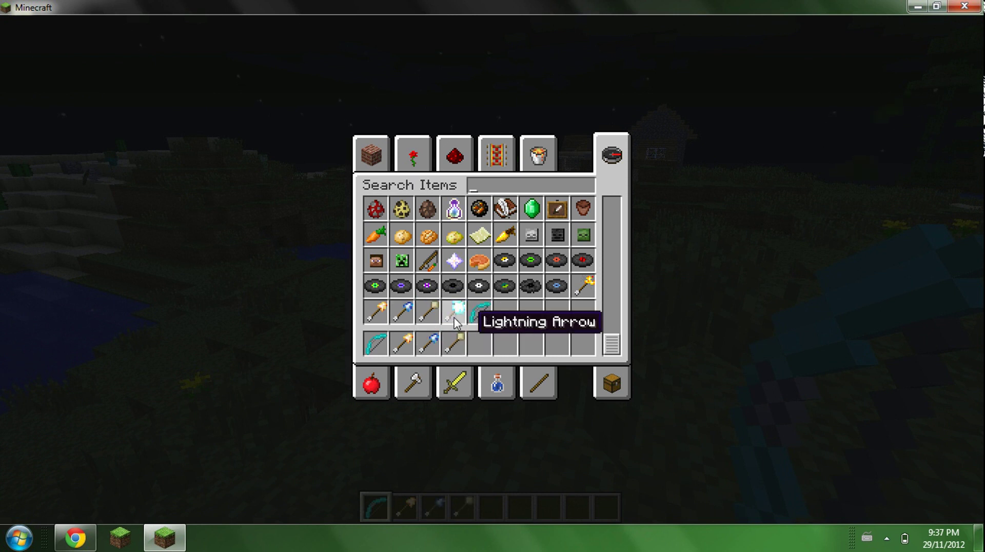
click(453, 312)
click(485, 350)
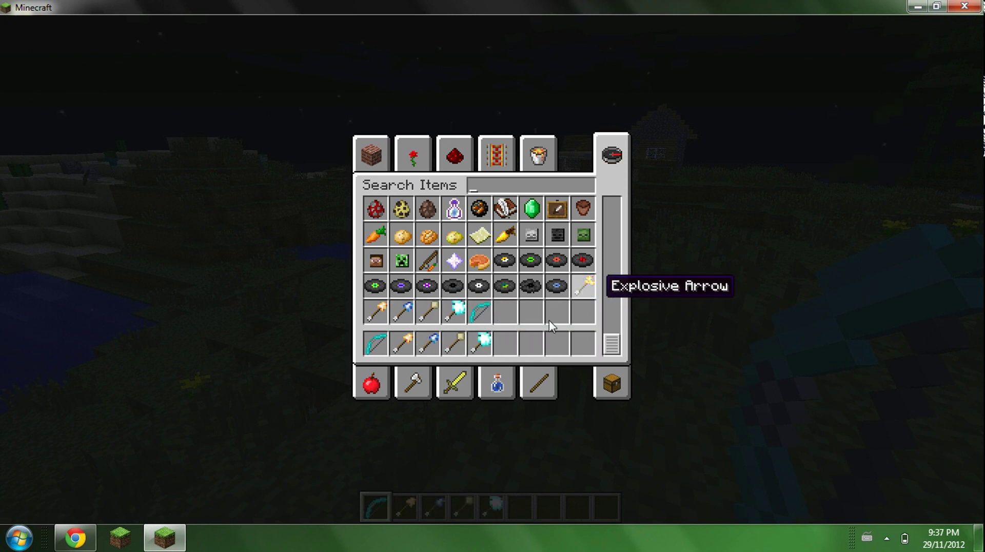
click(584, 285)
click(510, 345)
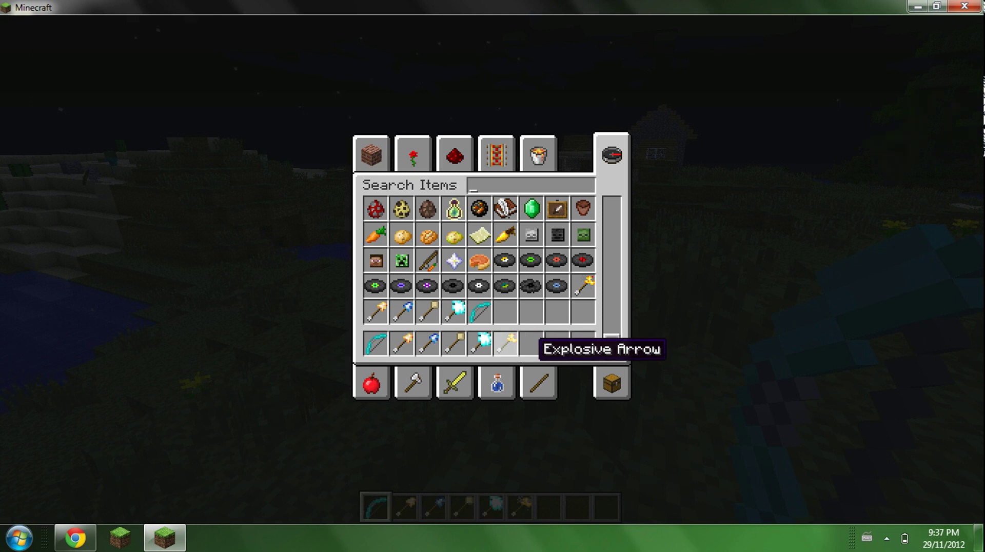
key(Escape)
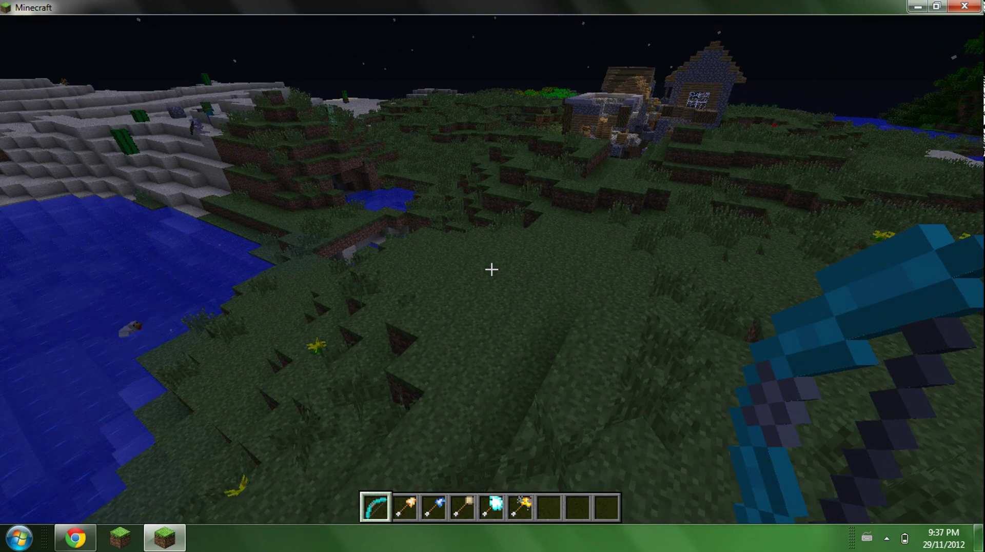
Shoot the Explosive Arrow with the bow and put another Explosive Arrow in the sixth hotbar slot
right_click(492, 269)
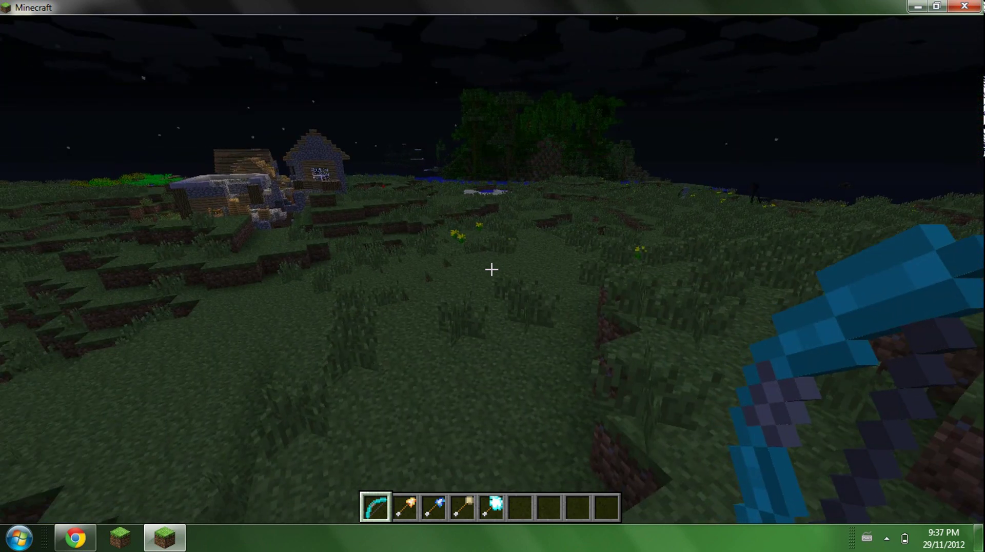
key(e)
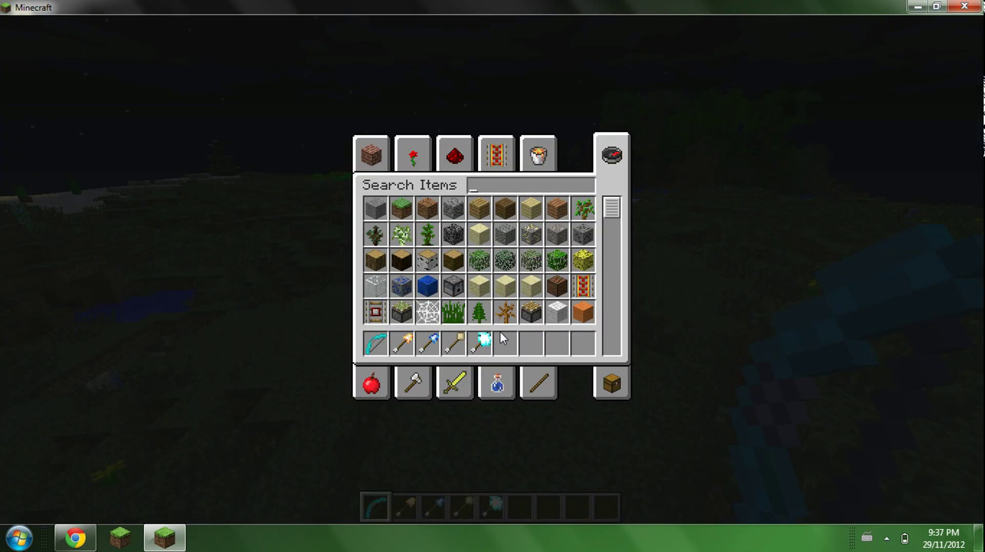
drag(609, 218, 614, 359)
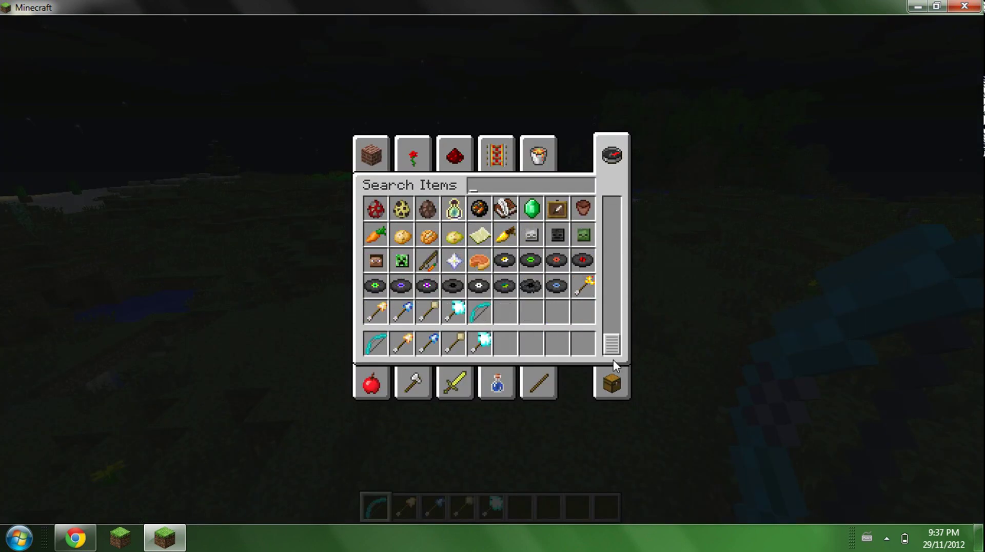
click(583, 286)
click(513, 341)
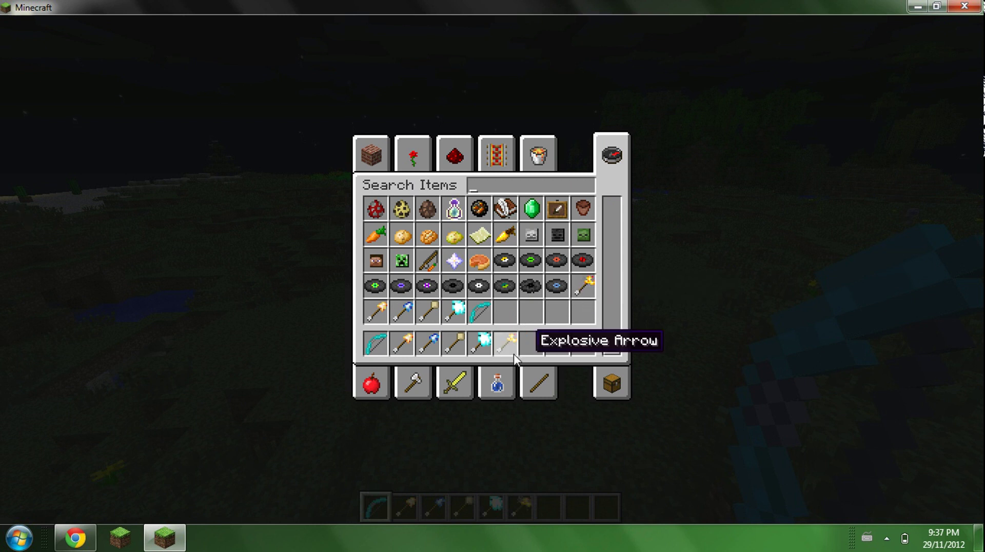
key(e)
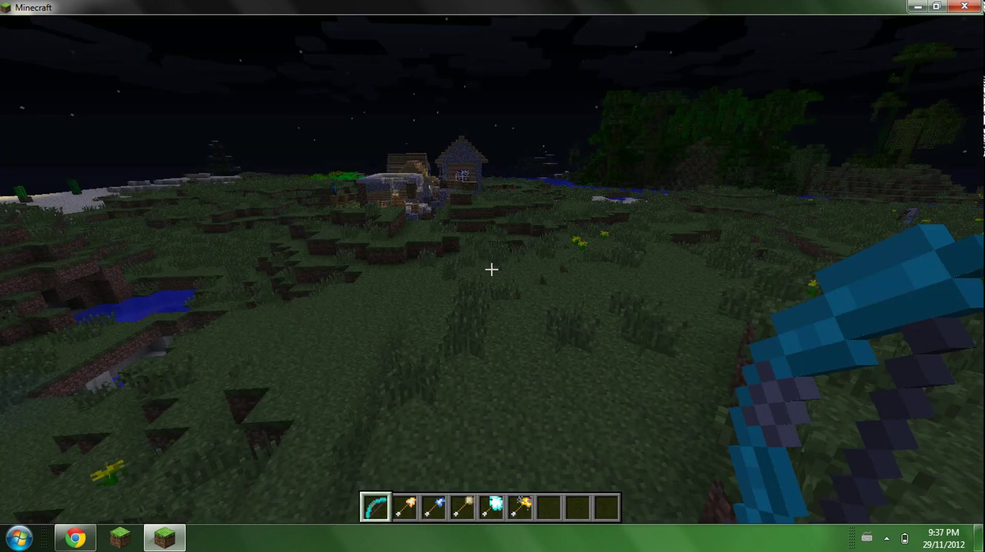
Walk across the grassland and test the bow by shooting the Explosive Arrow and the Lightning Arrow
key(w)
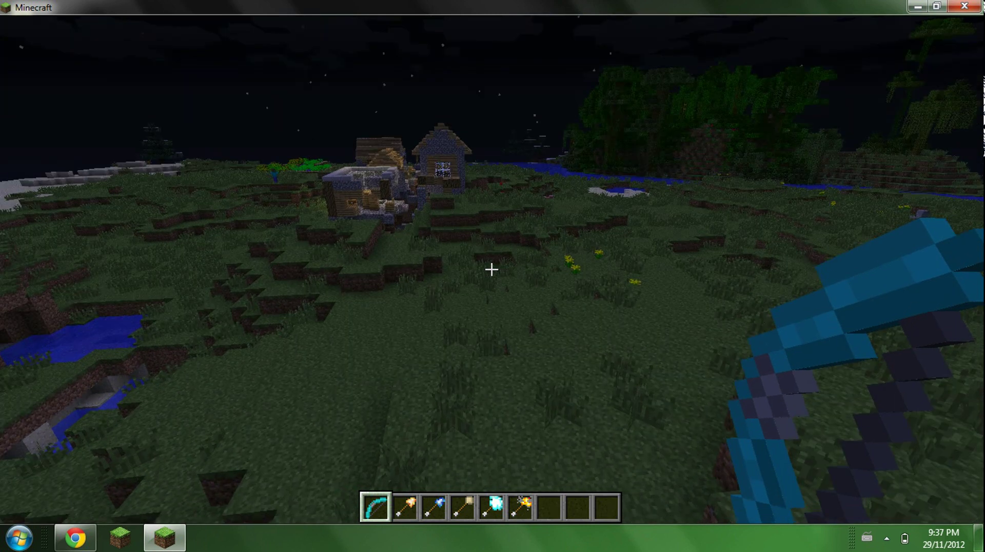
key(w)
right_click(491, 269)
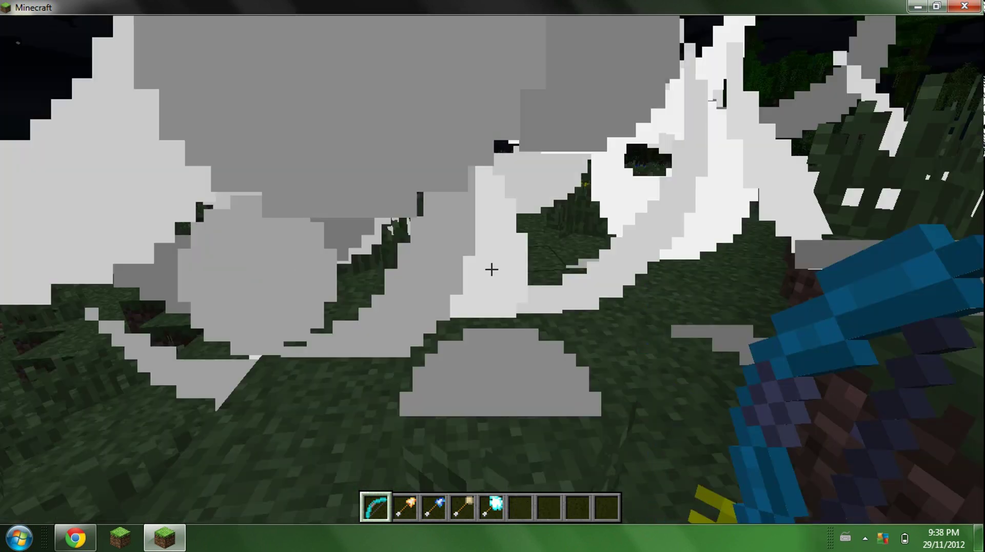
right_click(491, 269)
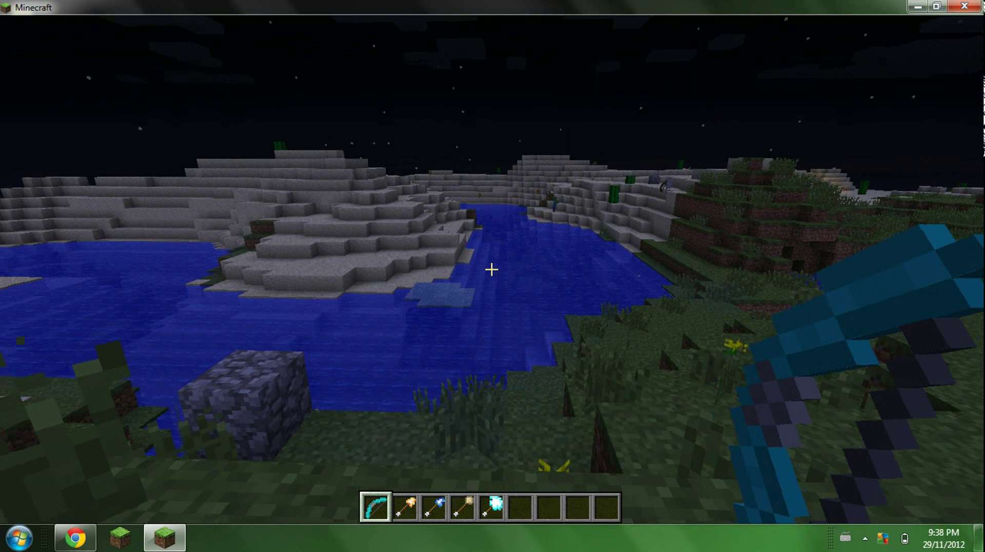
right_click(491, 270)
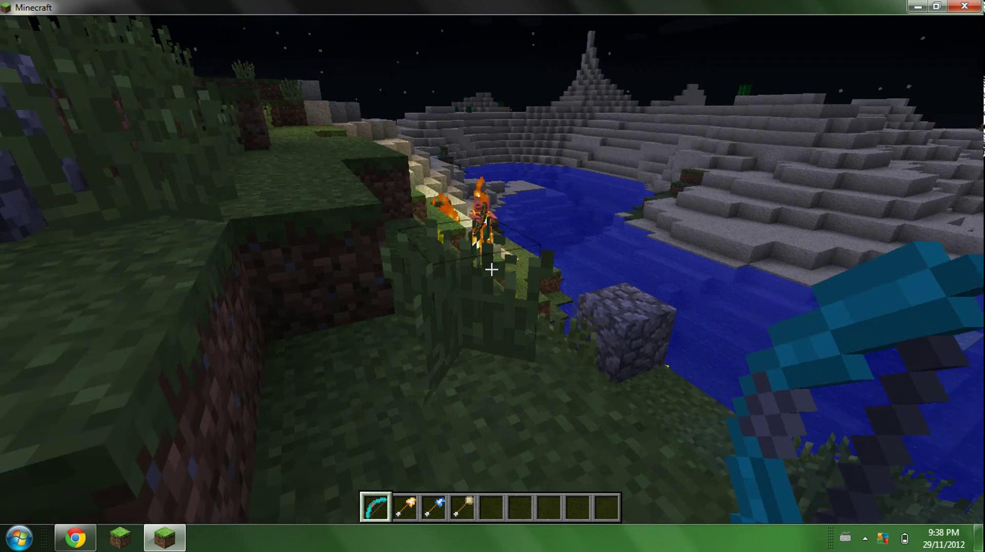
key(w)
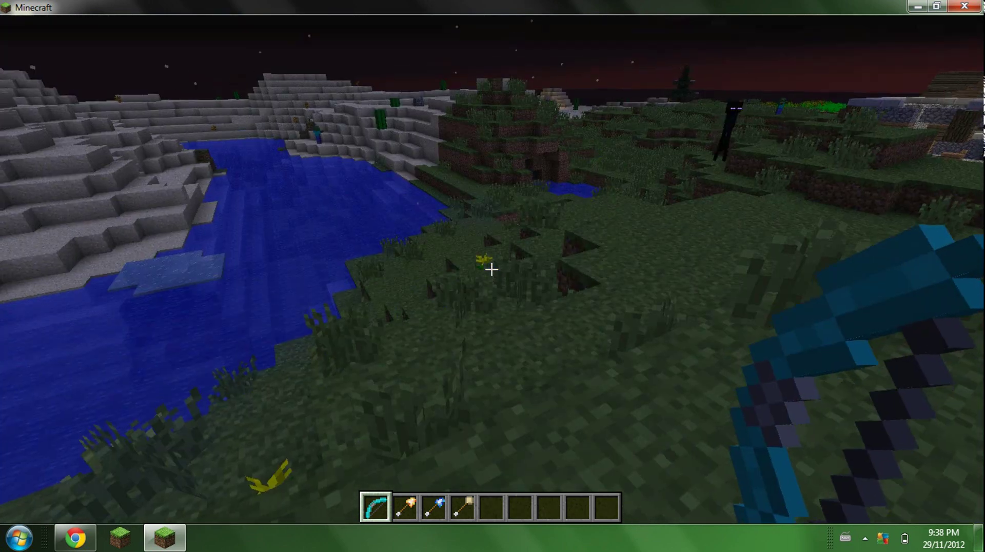
Shoot the Fire Arrow and the egg arrow with the bow over the grassland beside the lake
right_click(491, 269)
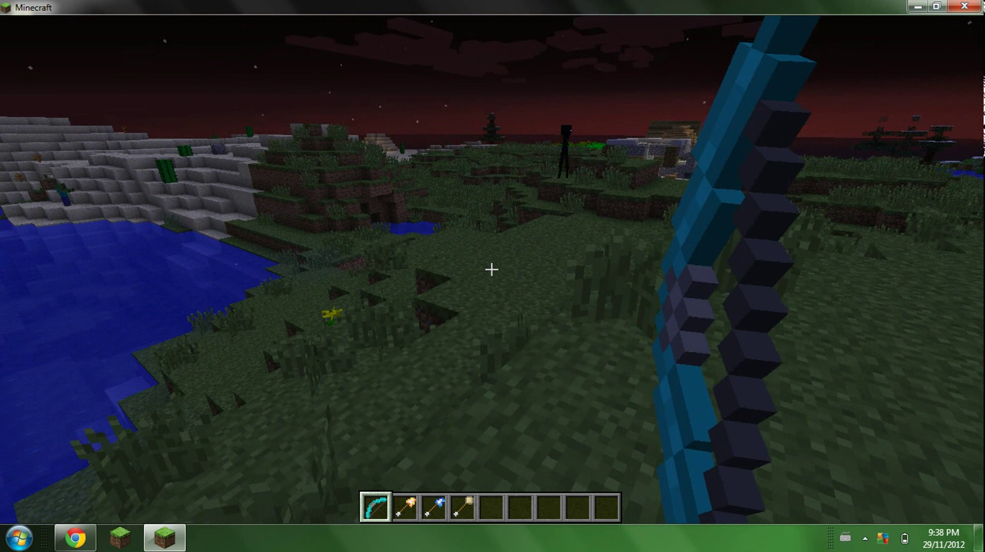
right_click(491, 268)
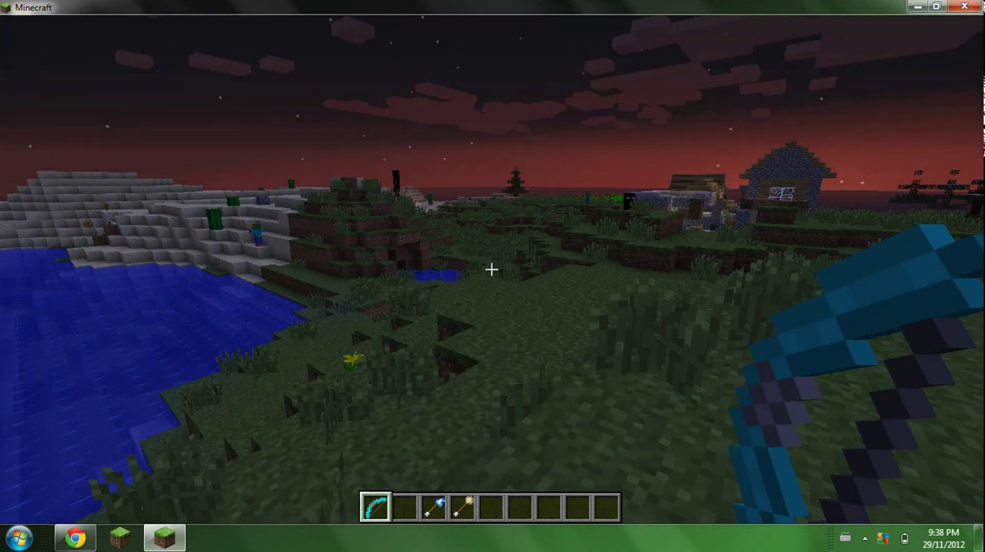
right_click(491, 269)
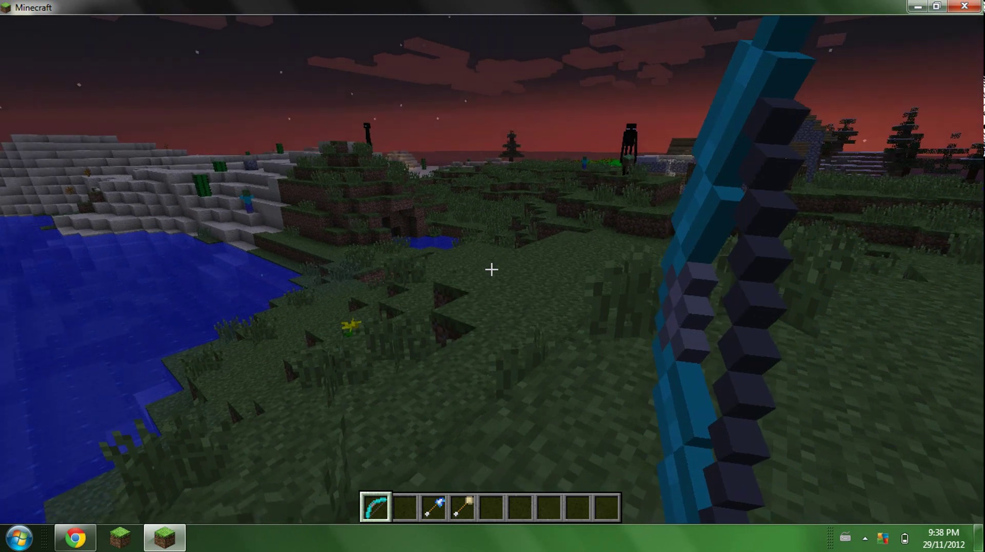
right_click(491, 269)
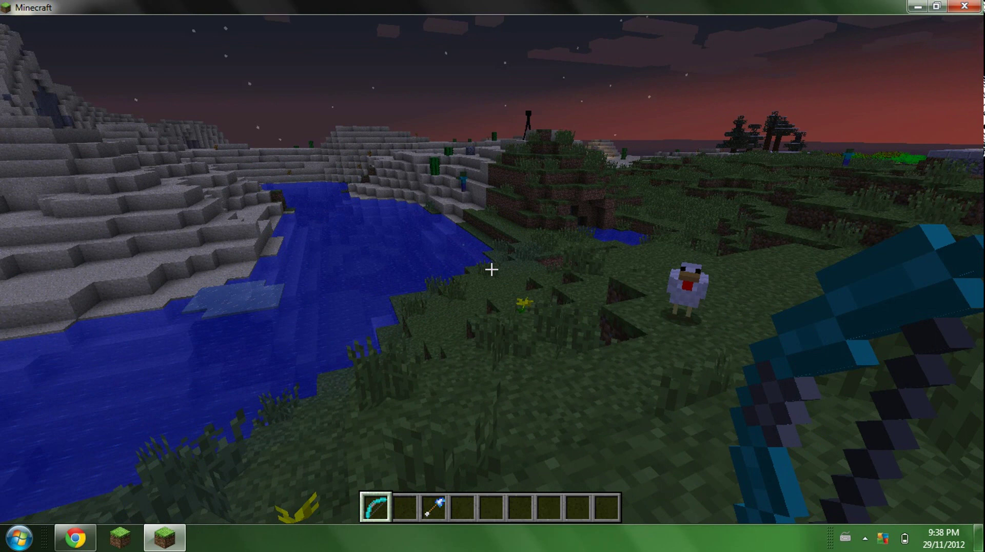
Check the remaining arrow in the inventory, walk to the lake's edge and shoot the ice arrow at the water
key(e)
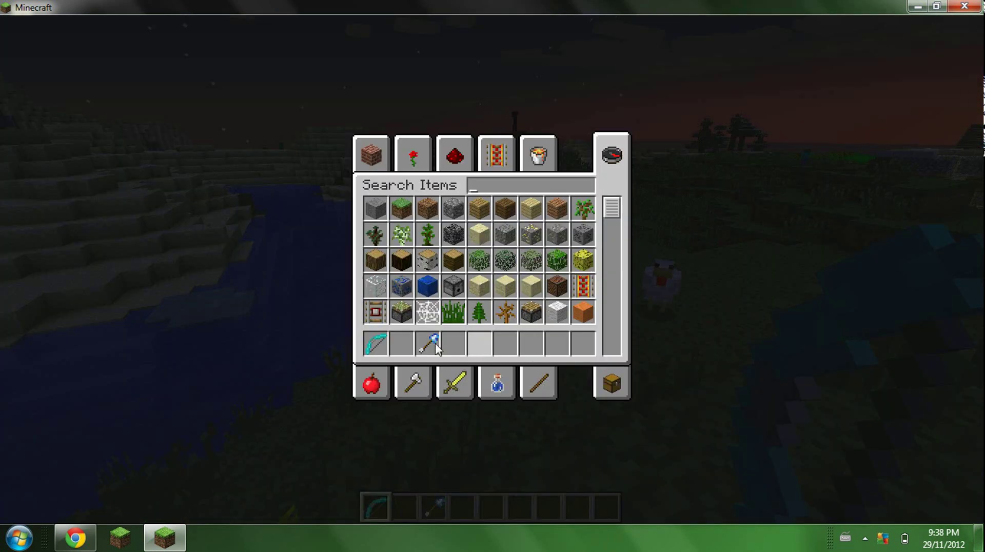
key(e)
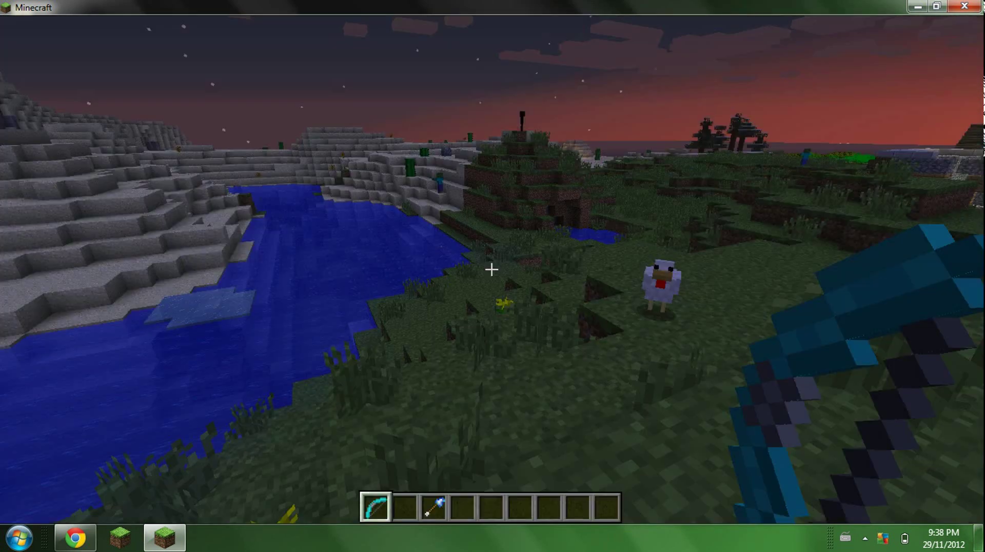
key(w)
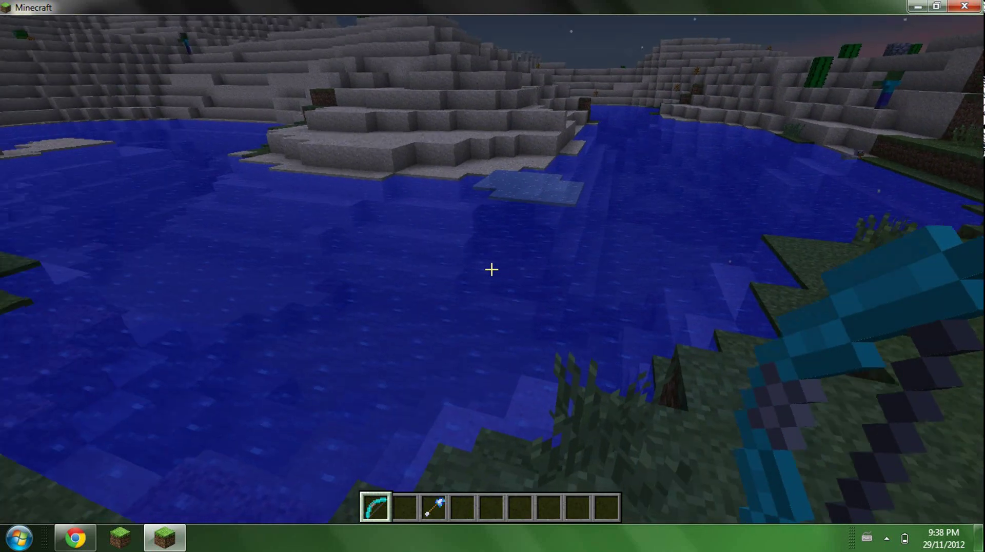
right_click(491, 270)
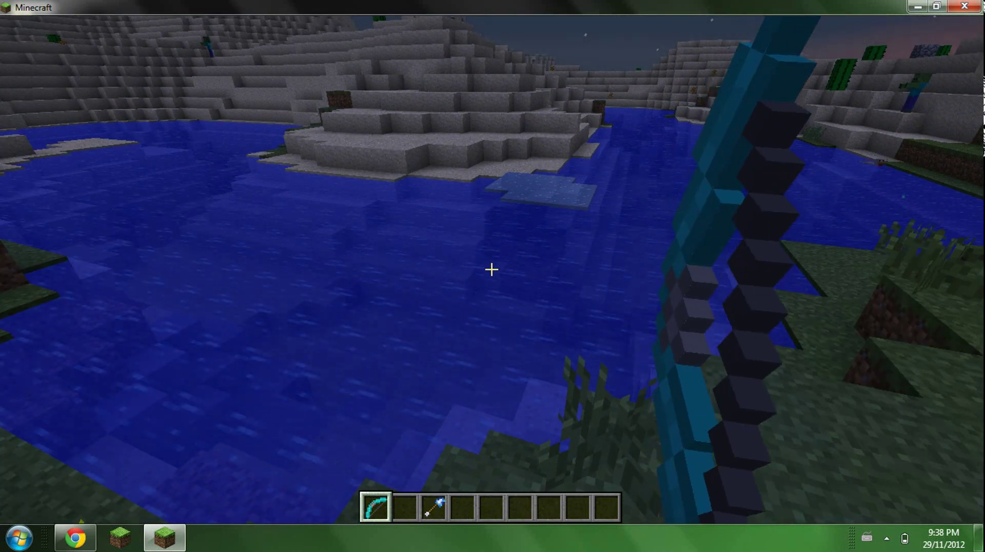
right_click(492, 270)
key(w)
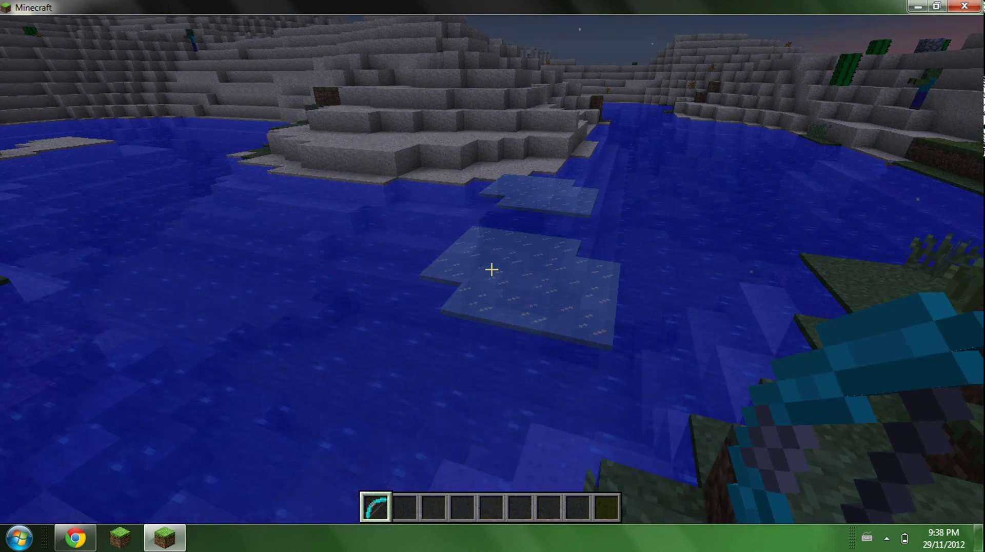
key(s)
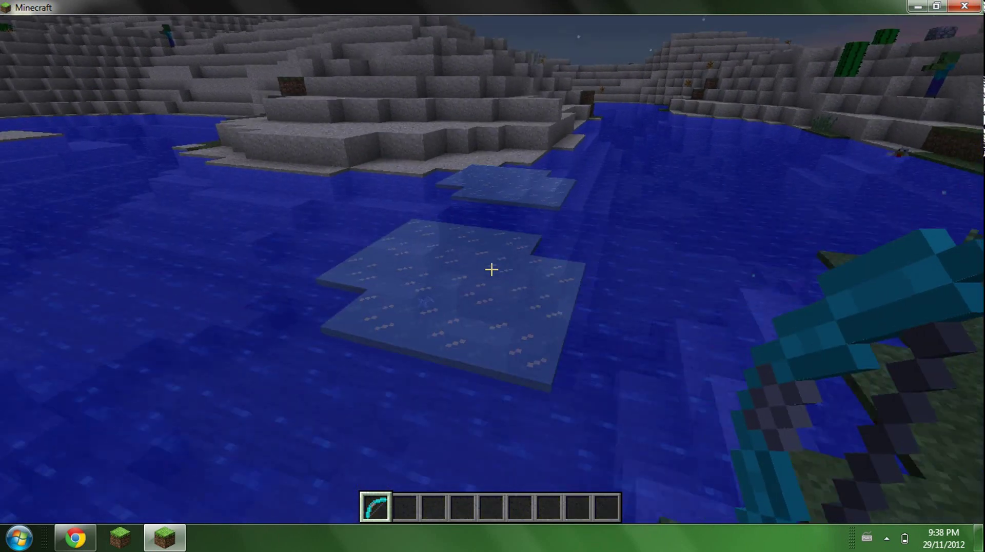